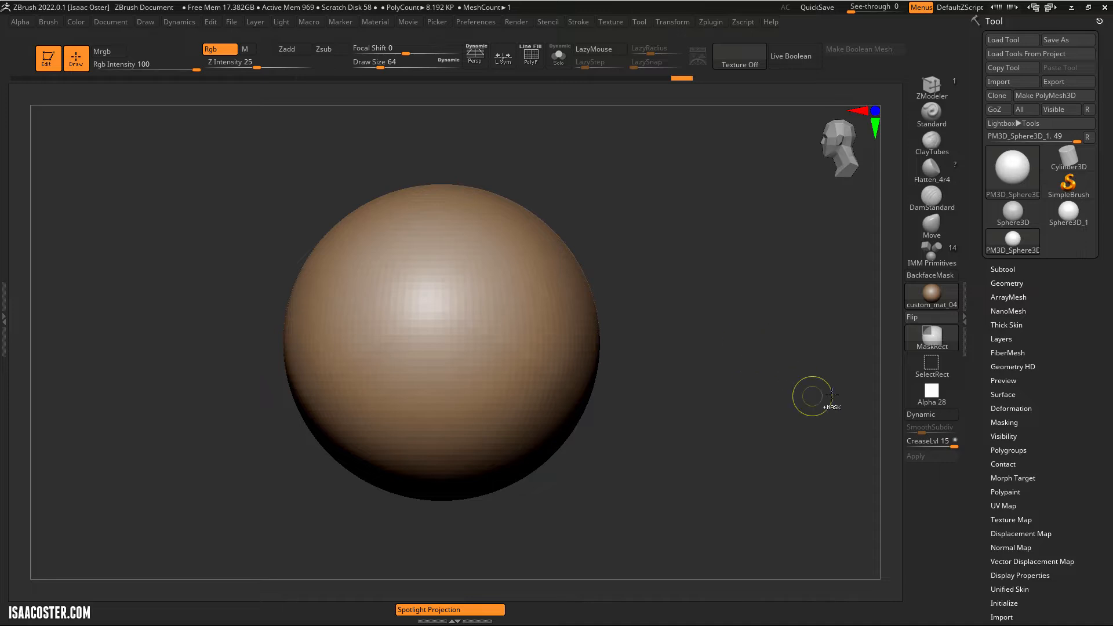
# Step: Switch the masking brush to MaskLasso
pyautogui.moveTo(941, 347)
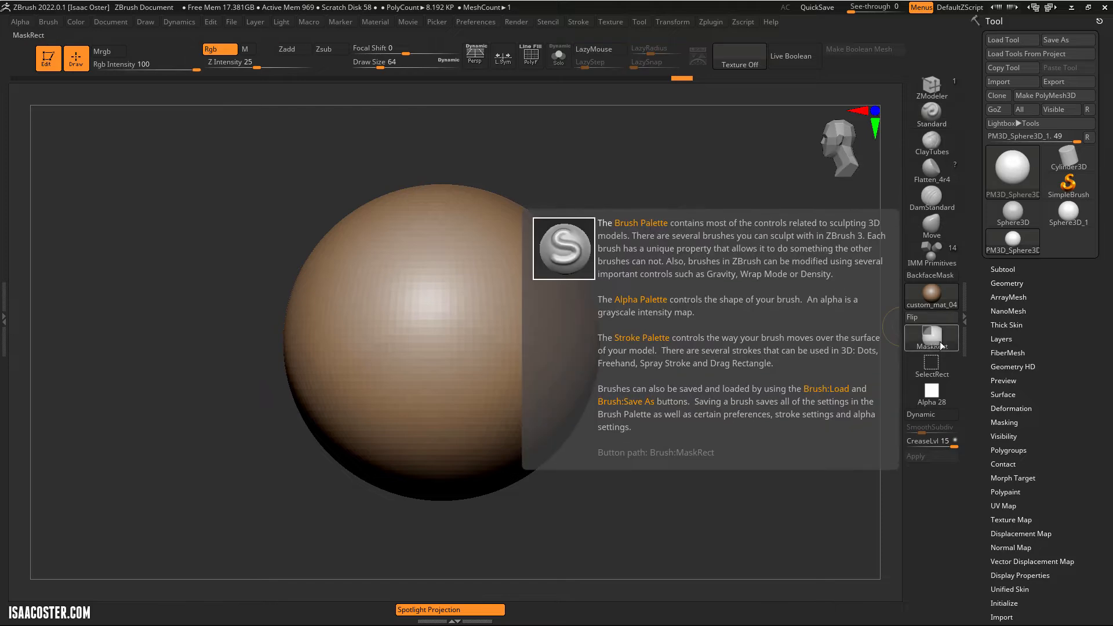
pyautogui.click(940, 340)
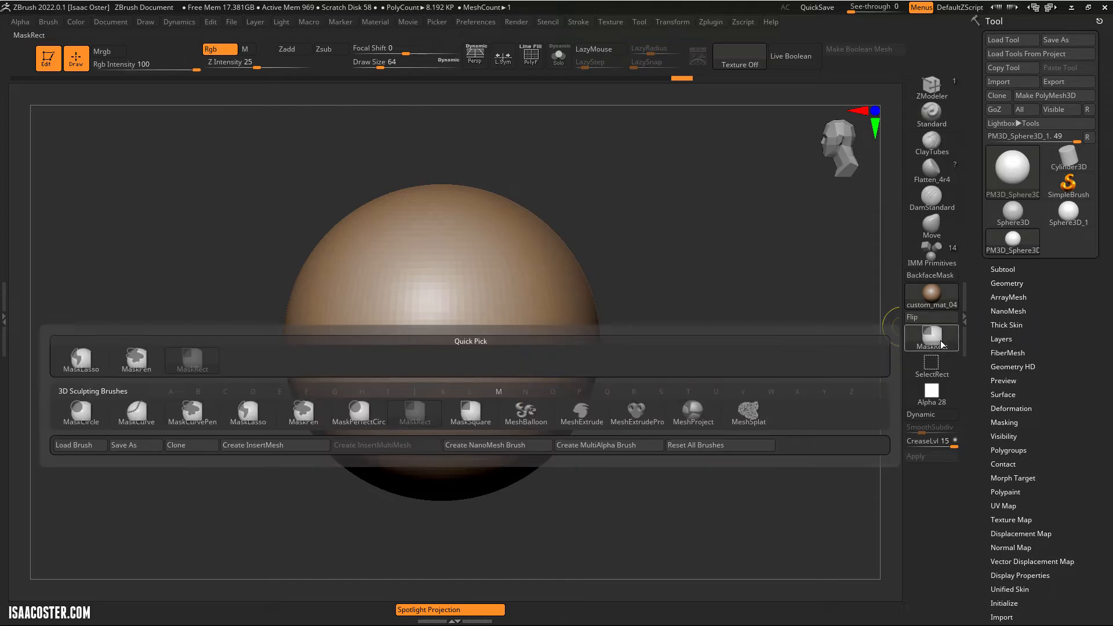
pyautogui.click(266, 414)
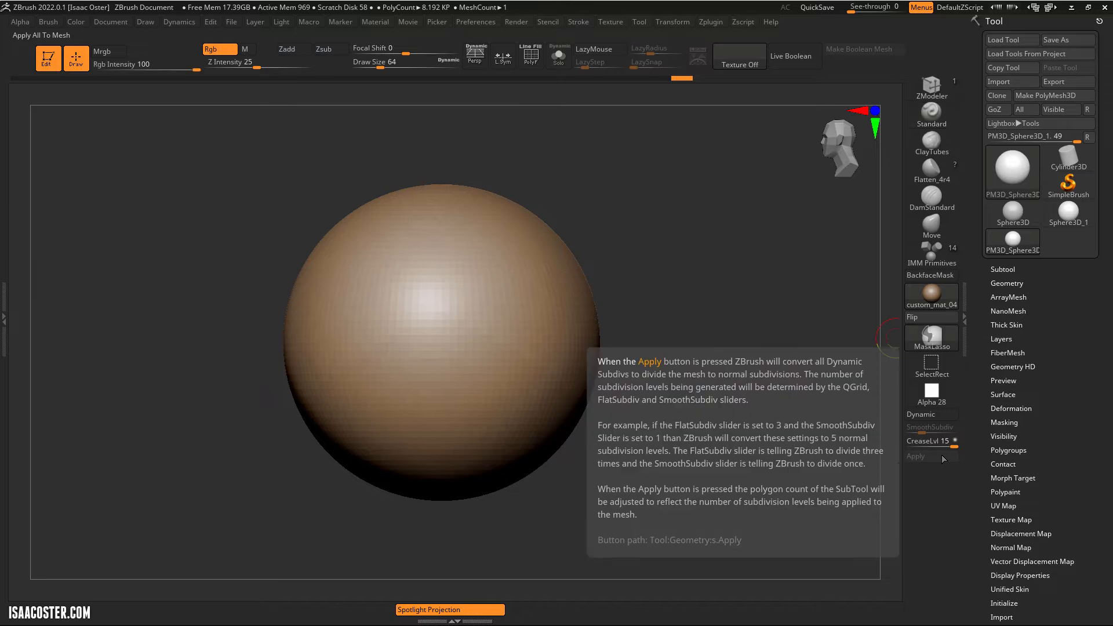
pyautogui.press('ctrl')
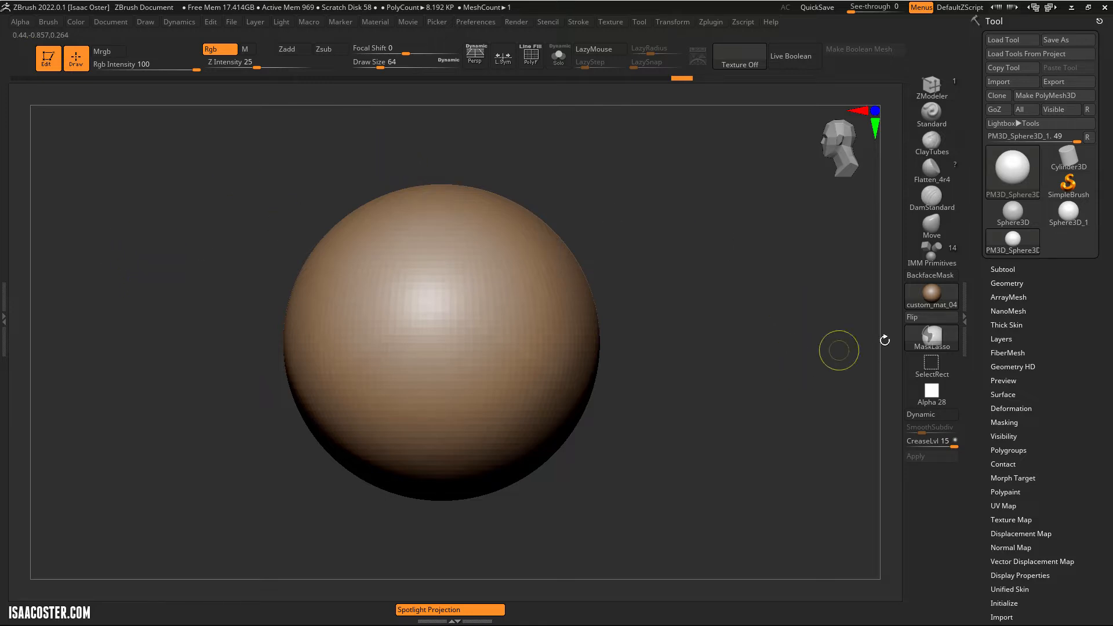
pyautogui.press('ctrl')
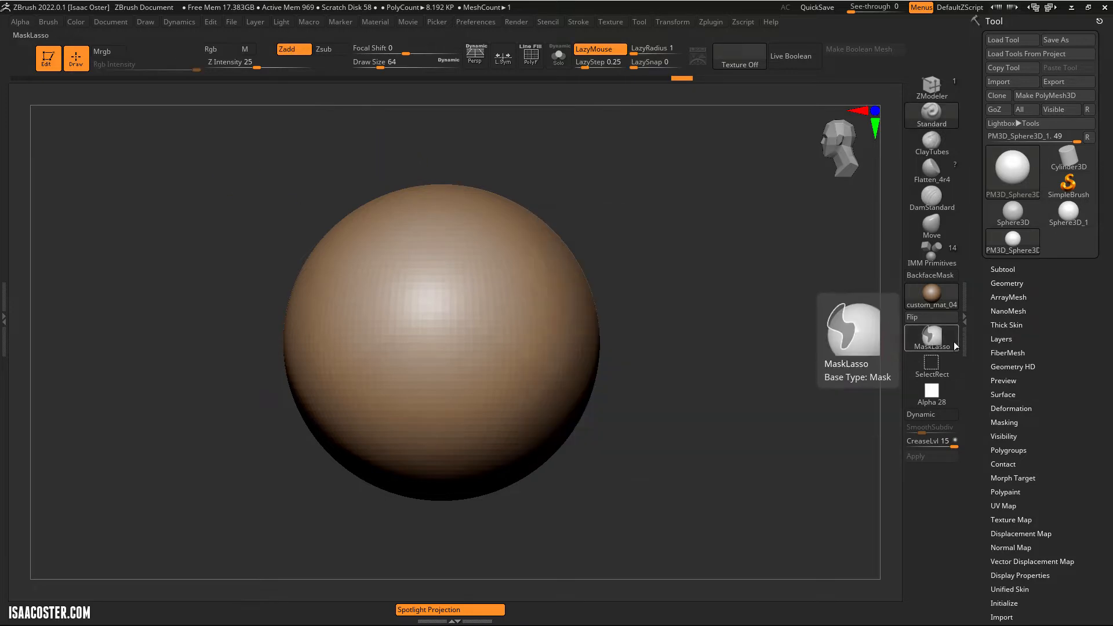
# Step: Switch the masking brush to MaskRect and mask the right half of the sphere with a rectangle
pyautogui.click(942, 336)
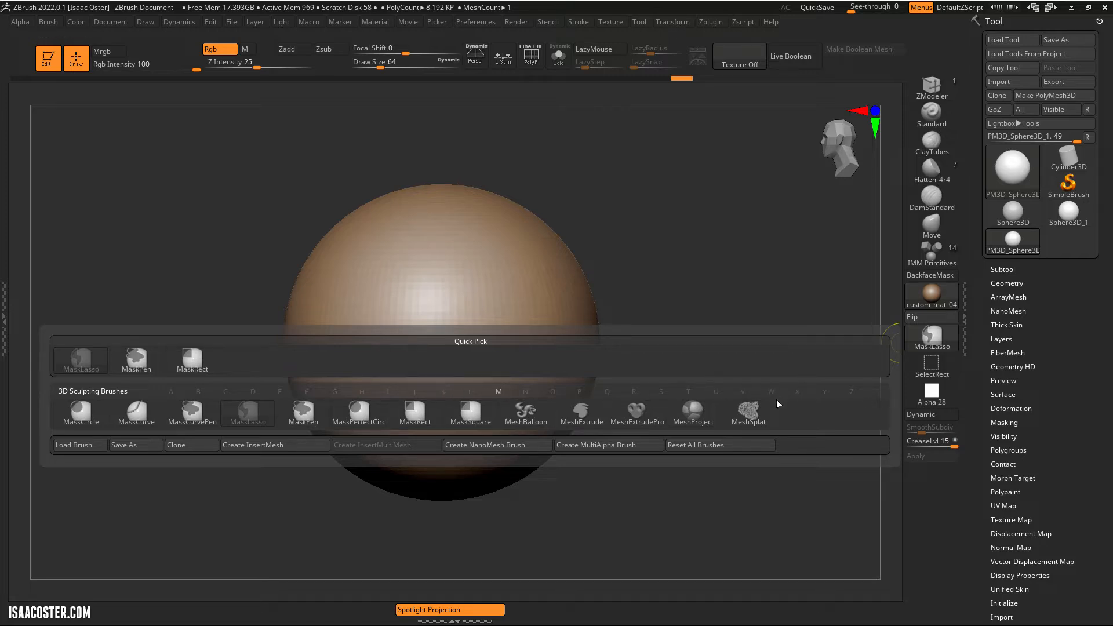
pyautogui.click(922, 338)
pyautogui.click(414, 412)
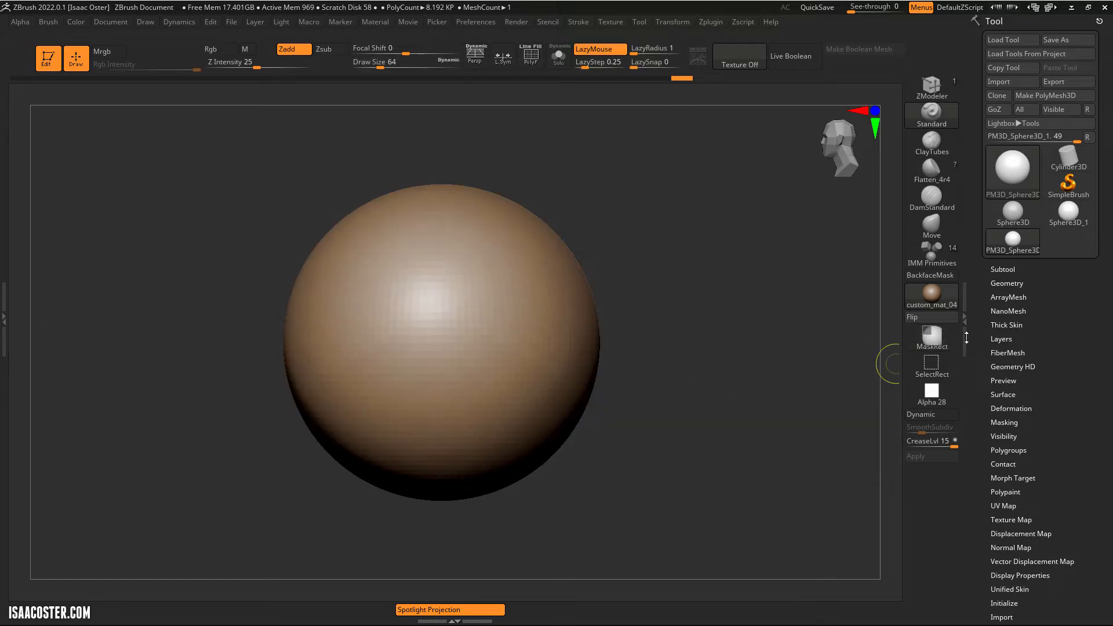
pyautogui.press('ctrl')
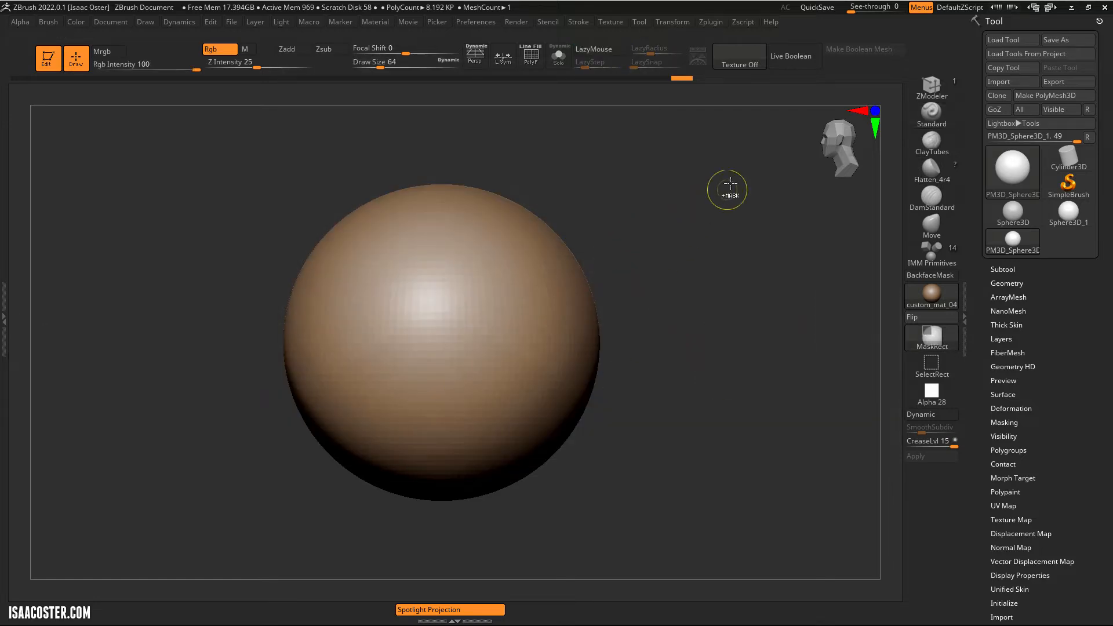
pyautogui.moveTo(709, 280)
pyautogui.keyDown('ctrl'); pyautogui.mouseDown()
pyautogui.moveTo(609, 496)
pyautogui.moveTo(613, 521)
pyautogui.moveTo(449, 505)
pyautogui.moveTo(468, 484)
pyautogui.moveTo(522, 478)
pyautogui.moveTo(458, 469)
pyautogui.moveTo(415, 527)
pyautogui.moveTo(490, 510)
pyautogui.moveTo(482, 518)
pyautogui.moveTo(492, 504)
pyautogui.moveTo(435, 539)
pyautogui.moveTo(450, 545)
pyautogui.moveTo(467, 524)
pyautogui.moveTo(455, 512)
pyautogui.moveTo(450, 530)
pyautogui.moveTo(447, 518)
pyautogui.mouseUp(); pyautogui.keyUp('ctrl')
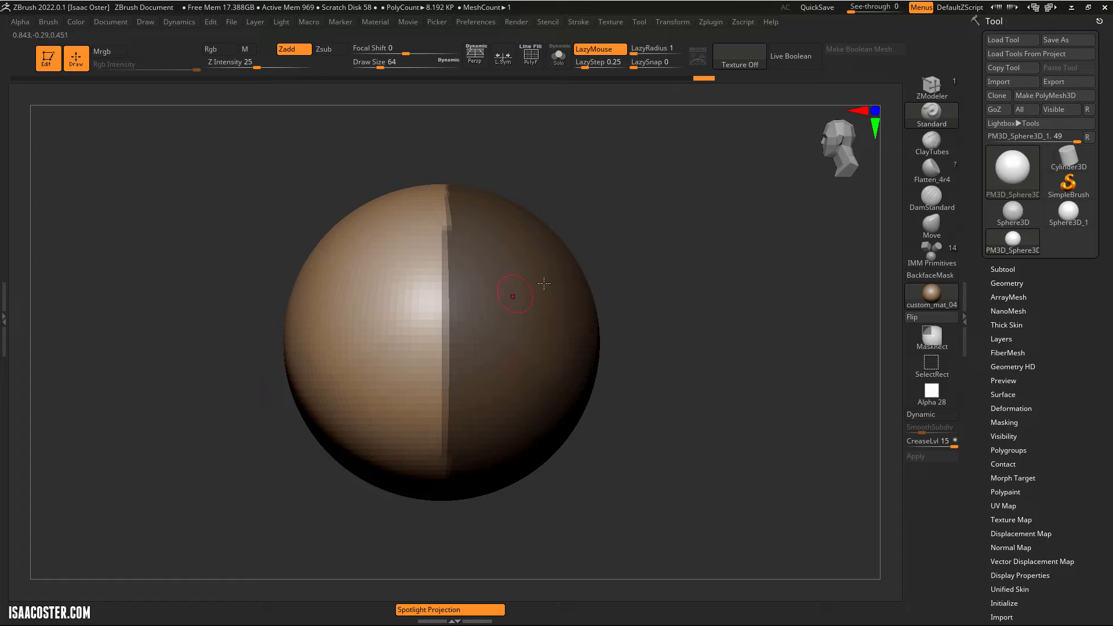
# Step: Try sculpting a vertical ridge beside the mask edge on the sphere's opposite side, with a draw size of about 234
pyautogui.moveTo(669, 283); pyautogui.dragTo(258, 384)
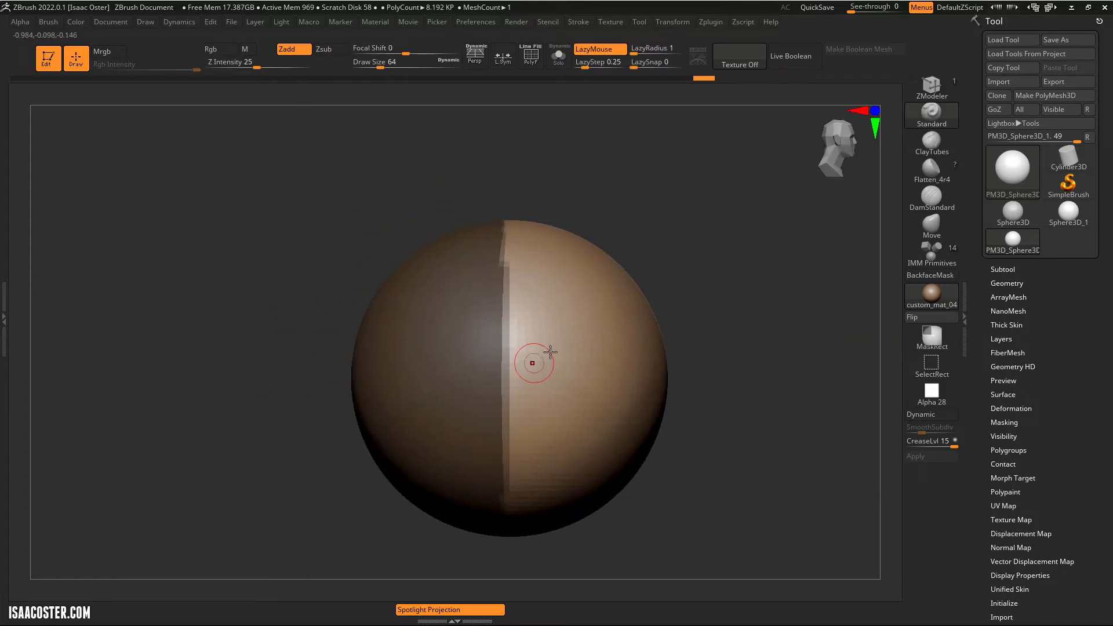
pyautogui.keyDown('alt'); pyautogui.moveTo(737, 329); pyautogui.dragTo(684, 251); pyautogui.keyUp('alt')
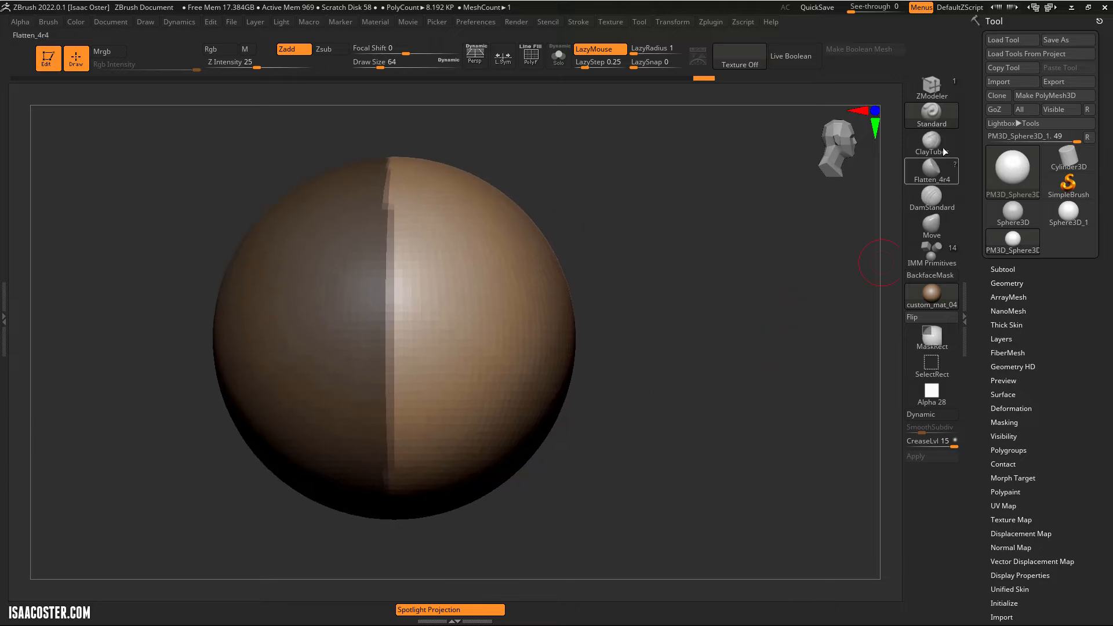
pyautogui.press('s')
pyautogui.moveTo(425, 288); pyautogui.dragTo(448, 288)
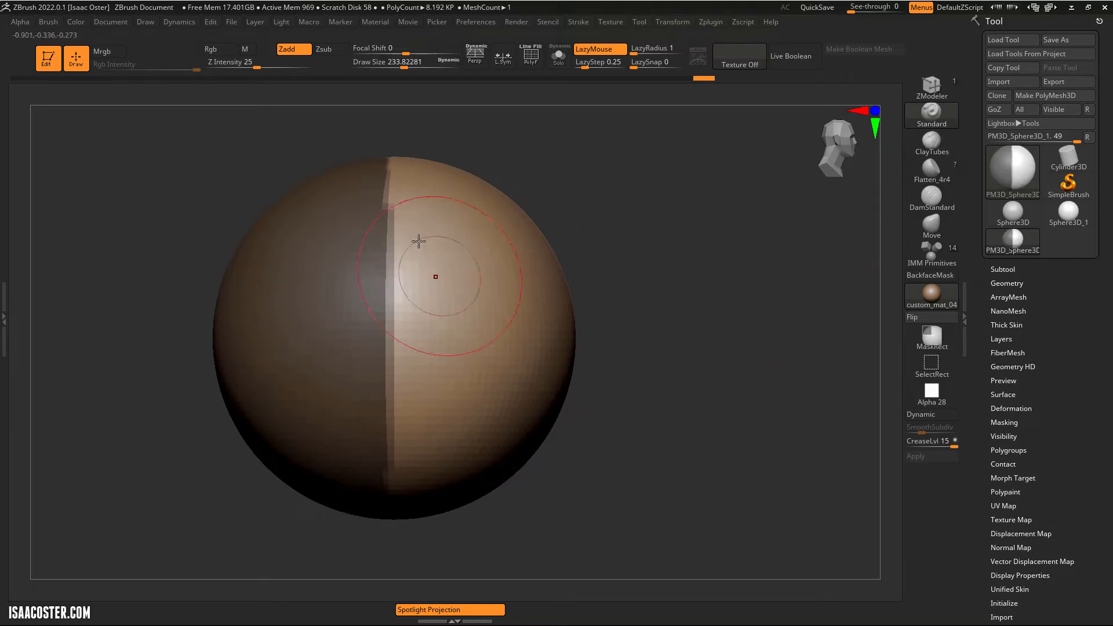
pyautogui.moveTo(411, 191)
pyautogui.mouseDown()
pyautogui.moveTo(393, 381)
pyautogui.moveTo(395, 231)
pyautogui.moveTo(396, 404)
pyautogui.mouseUp()
pyautogui.moveTo(646, 332)
pyautogui.mouseDown()
pyautogui.moveTo(688, 331)
pyautogui.moveTo(609, 346)
pyautogui.mouseUp()
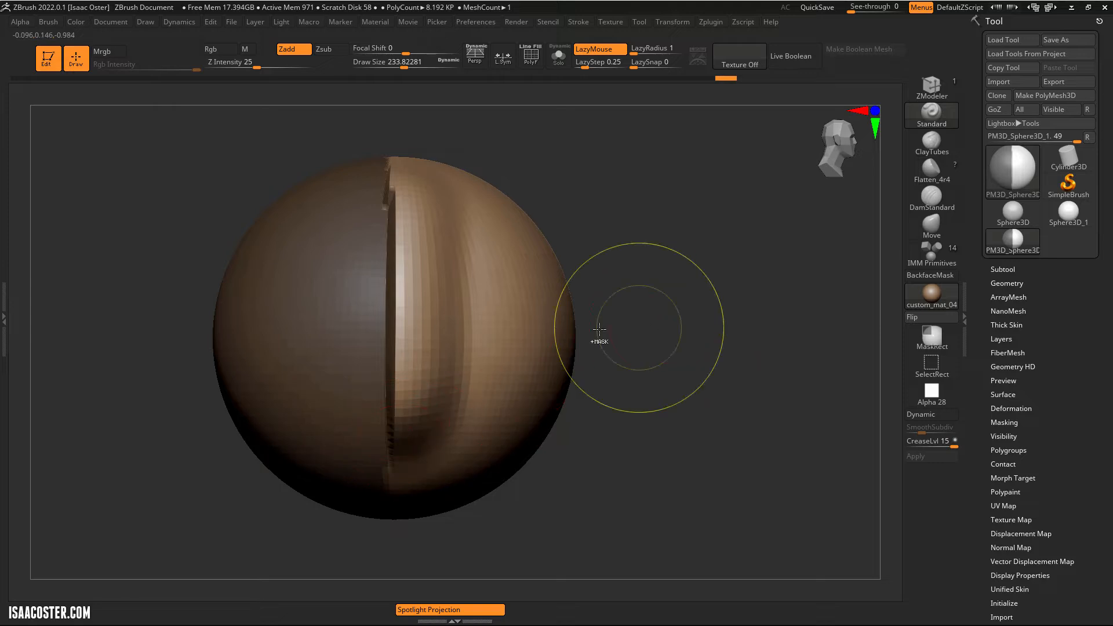
pyautogui.hotkey('ctrl', 'z')
# Step: Try a second vertical Standard brush stroke along the unmasked side of the hard mask edge
pyautogui.moveTo(406, 229); pyautogui.dragTo(407, 400)
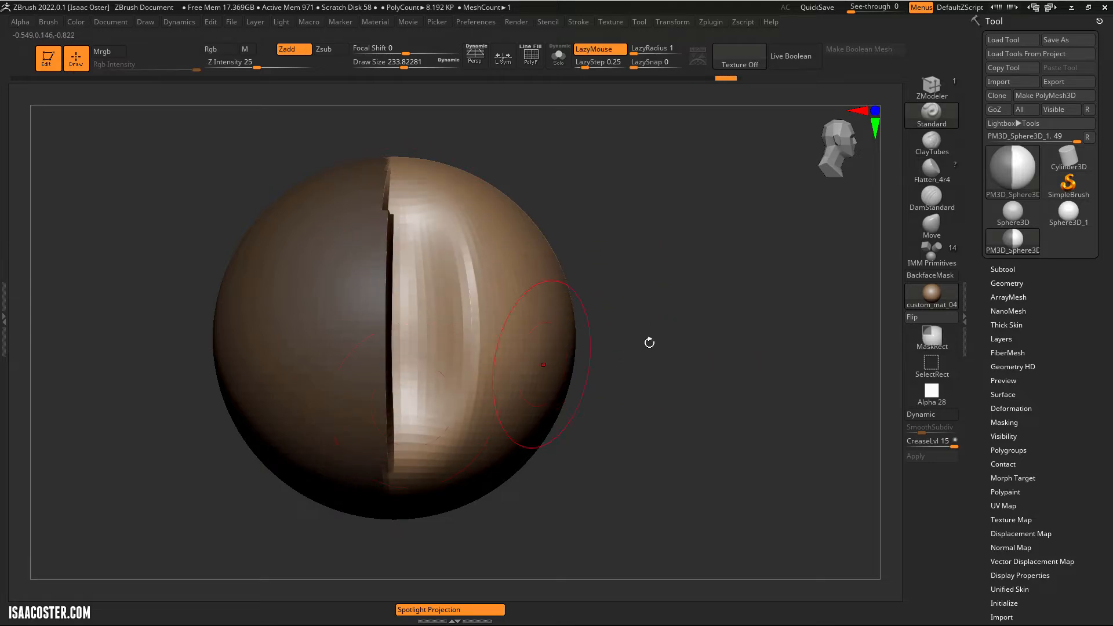
pyautogui.moveTo(667, 362)
pyautogui.mouseDown()
pyautogui.moveTo(638, 370)
pyautogui.moveTo(659, 365)
pyautogui.moveTo(631, 423)
pyautogui.mouseUp()
pyautogui.hotkey('ctrl', 'z')
pyautogui.moveTo(735, 372); pyautogui.dragTo(703, 399)
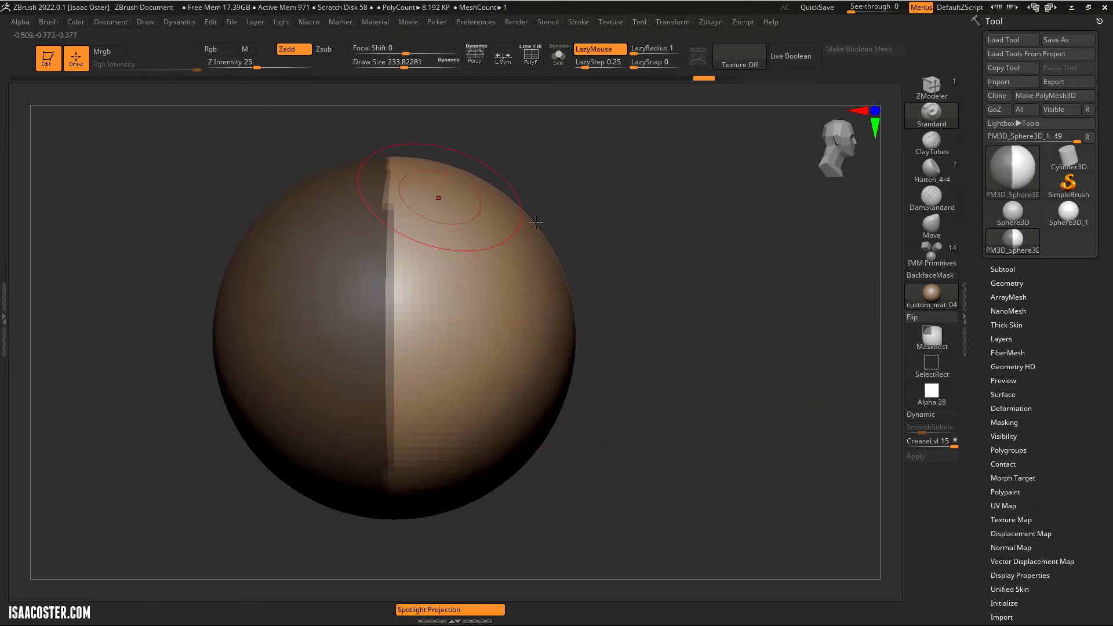
# Step: Invert the mask back and forth between the two halves, ending with the original half masked
pyautogui.moveTo(692, 274); pyautogui.dragTo(665, 280)
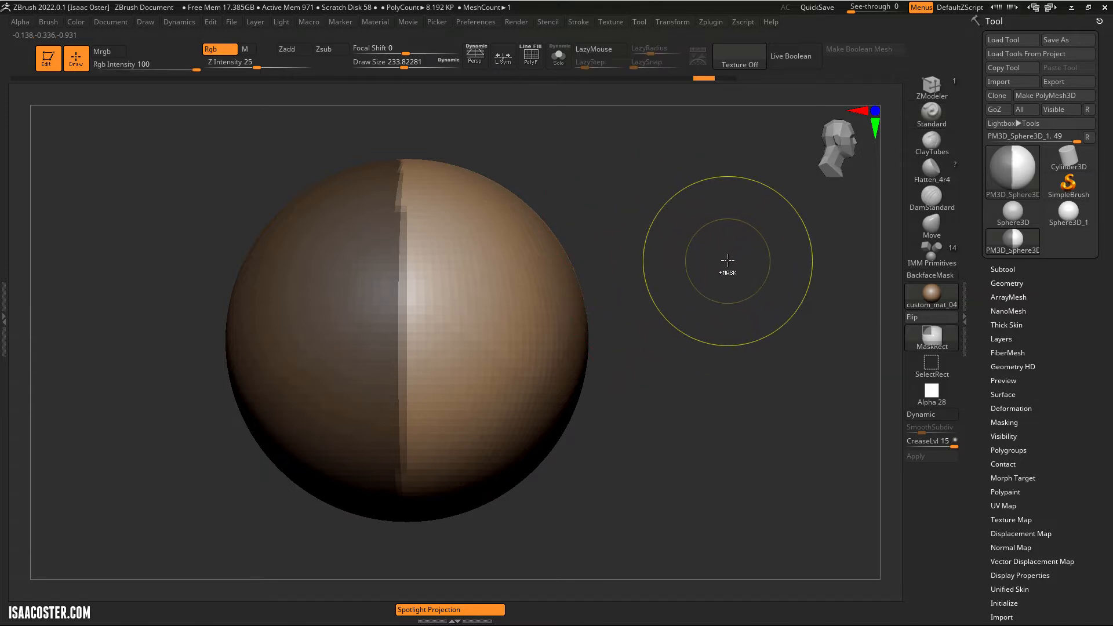
pyautogui.keyDown('ctrl'); pyautogui.click(741, 332); pyautogui.keyUp('ctrl')
pyautogui.keyDown('ctrl'); pyautogui.click(729, 286); pyautogui.keyUp('ctrl')
pyautogui.keyDown('ctrl'); pyautogui.click(731, 283); pyautogui.keyUp('ctrl')
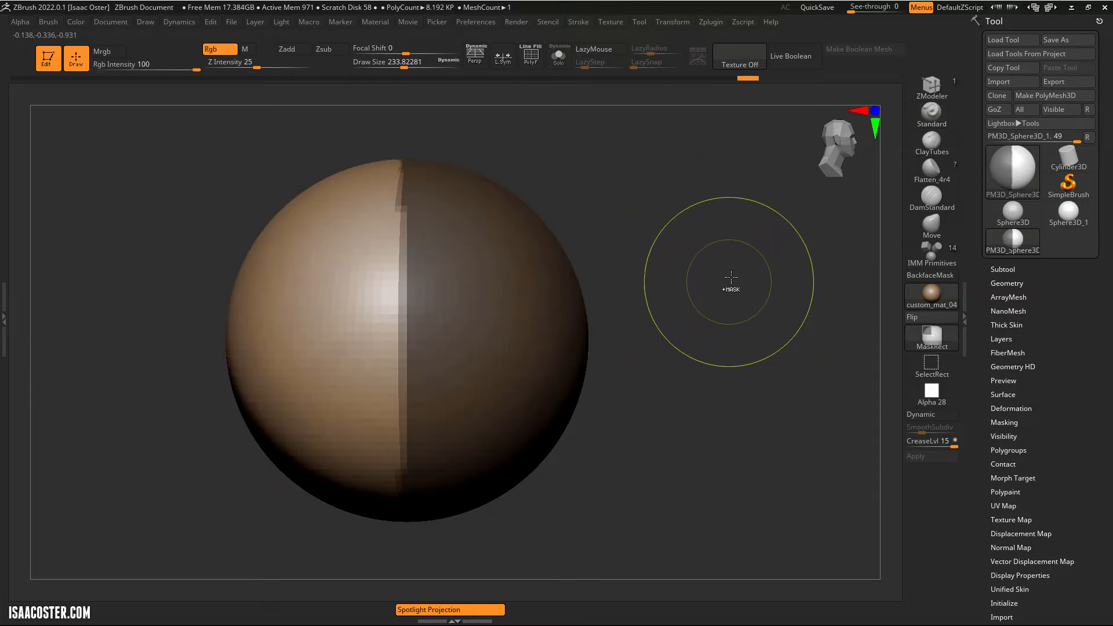
pyautogui.keyDown('ctrl'); pyautogui.click(735, 308); pyautogui.keyUp('ctrl')
pyautogui.keyDown('ctrl'); pyautogui.click(733, 319); pyautogui.keyUp('ctrl')
pyautogui.keyDown('ctrl'); pyautogui.click(719, 383); pyautogui.keyUp('ctrl')
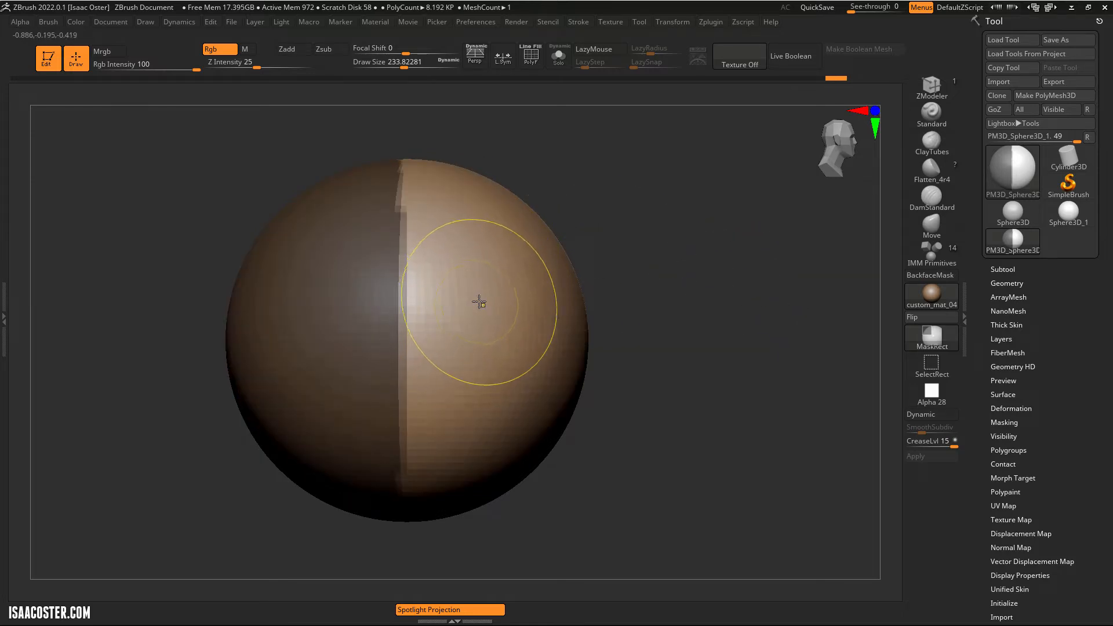
# Step: Blur the mask edge and invert the mask so the sphere's right half is protected
pyautogui.hotkey('ctrl', 'shift', 'a')
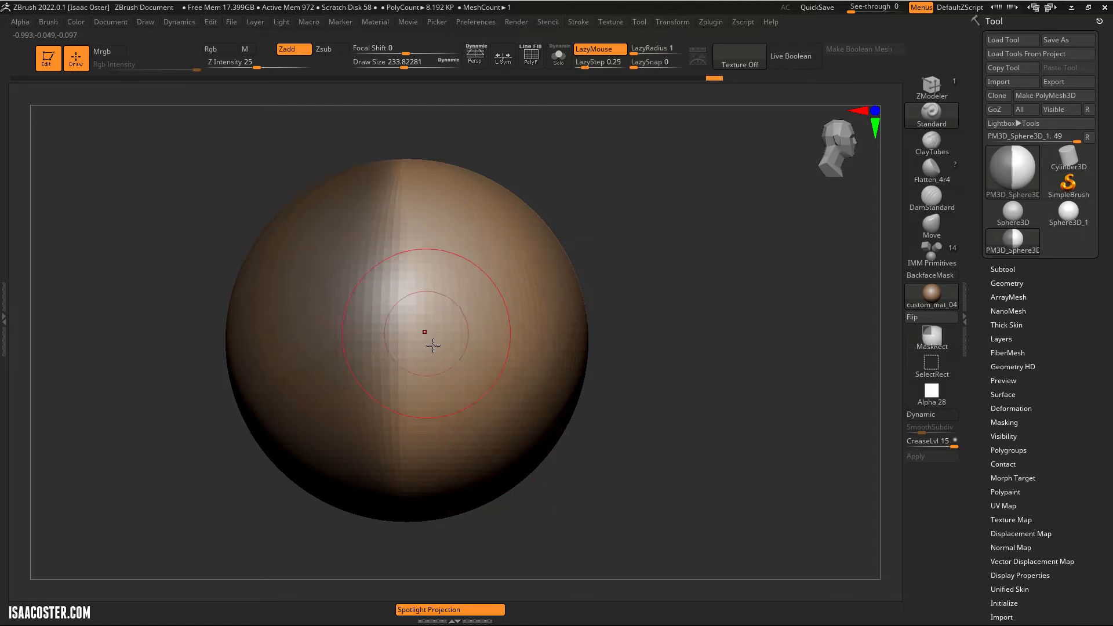
pyautogui.keyDown('ctrl'); pyautogui.click(703, 271); pyautogui.keyUp('ctrl')
pyautogui.keyDown('ctrl'); pyautogui.click(704, 272); pyautogui.keyUp('ctrl')
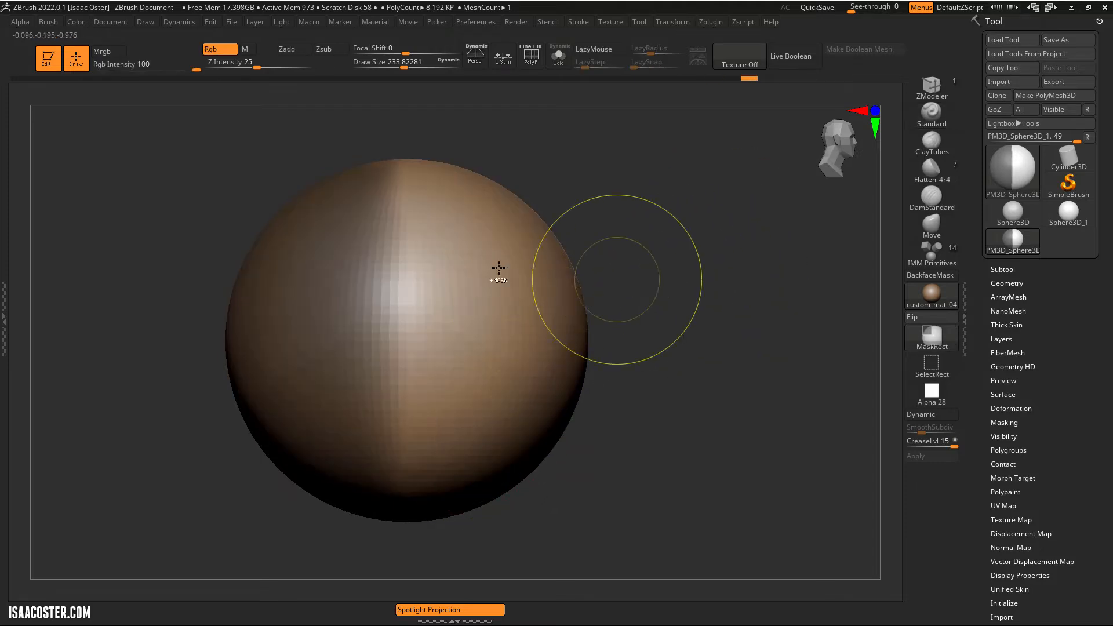
pyautogui.keyDown('ctrl'); pyautogui.click(675, 265); pyautogui.keyUp('ctrl')
pyautogui.keyDown('ctrl'); pyautogui.click(657, 274); pyautogui.keyUp('ctrl')
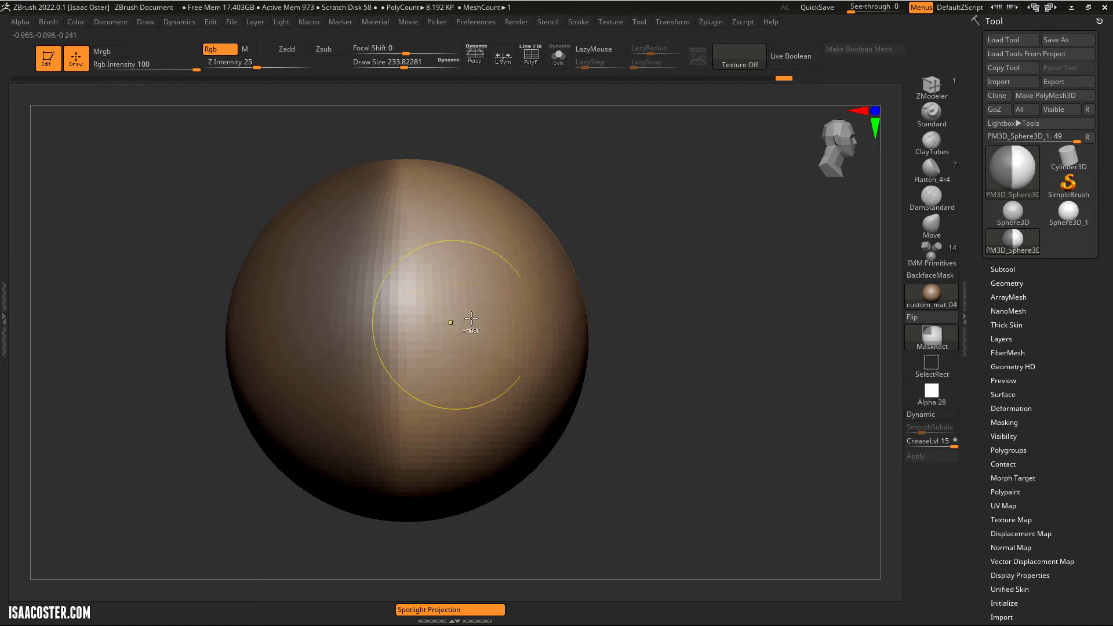
pyautogui.keyDown('ctrl'); pyautogui.click(673, 269); pyautogui.keyUp('ctrl')
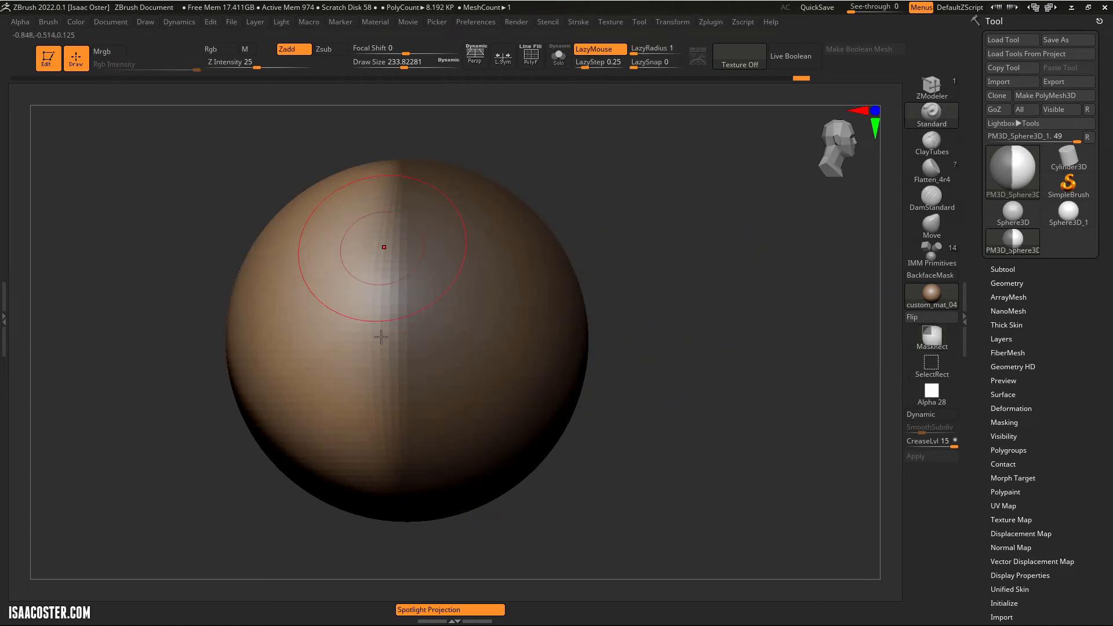
# Step: Try sculpting a vertical ridge along the unmasked side of the blurred mask edge, with a draw size of about 400
pyautogui.press('s')
pyautogui.moveTo(383, 310); pyautogui.dragTo(391, 310)
pyautogui.press('s')
pyautogui.moveTo(377, 247); pyautogui.dragTo(385, 247)
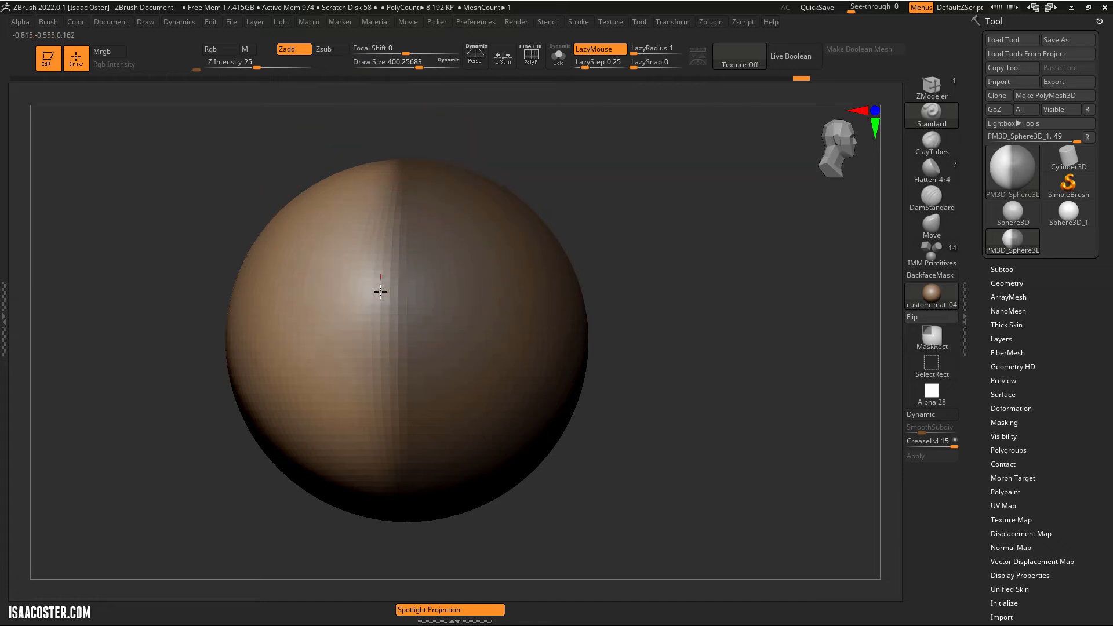
pyautogui.moveTo(377, 372)
pyautogui.mouseDown()
pyautogui.moveTo(376, 253)
pyautogui.moveTo(375, 365)
pyautogui.mouseUp()
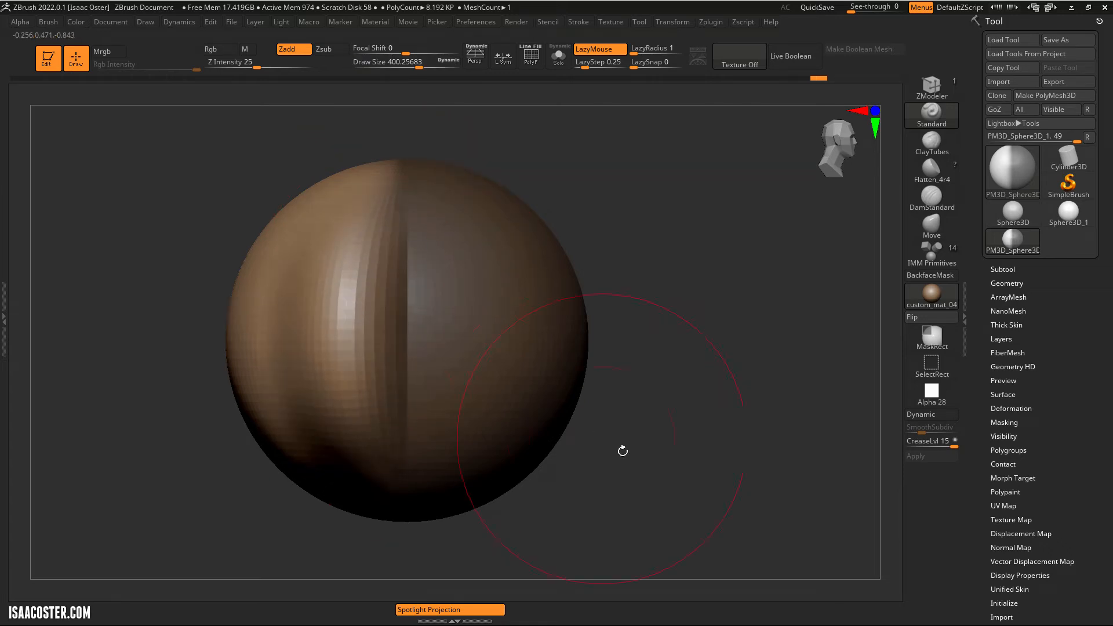
pyautogui.moveTo(684, 435)
pyautogui.mouseDown()
pyautogui.moveTo(676, 323)
pyautogui.moveTo(632, 328)
pyautogui.mouseUp()
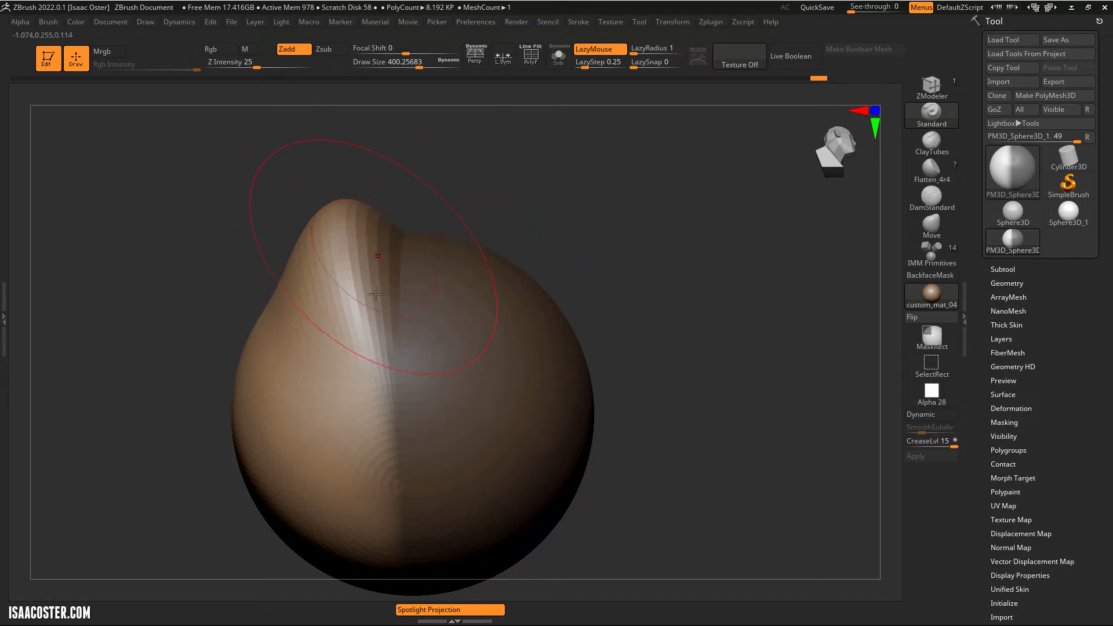
pyautogui.moveTo(408, 249); pyautogui.dragTo(655, 267)
pyautogui.hotkey('ctrl', 'z')
pyautogui.hotkey('ctrl', 'z')
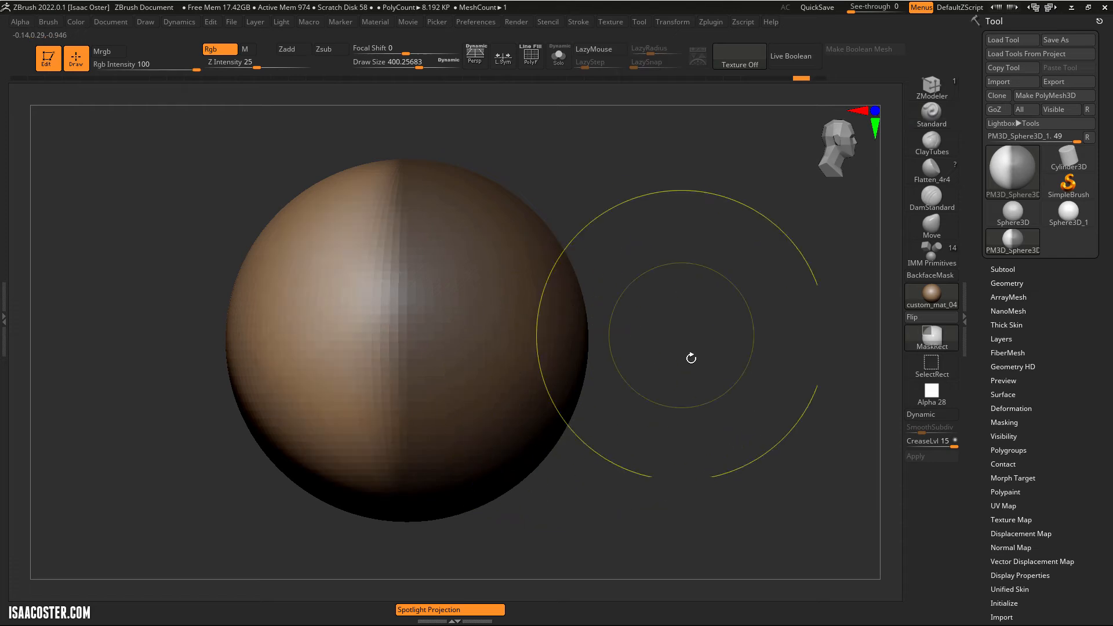
# Step: Clear the existing mask and mask a narrow strip at the sphere's right edge with MaskRect
pyautogui.keyDown('ctrl'); pyautogui.moveTo(713, 373); pyautogui.dragTo(825, 370); pyautogui.keyUp('ctrl')
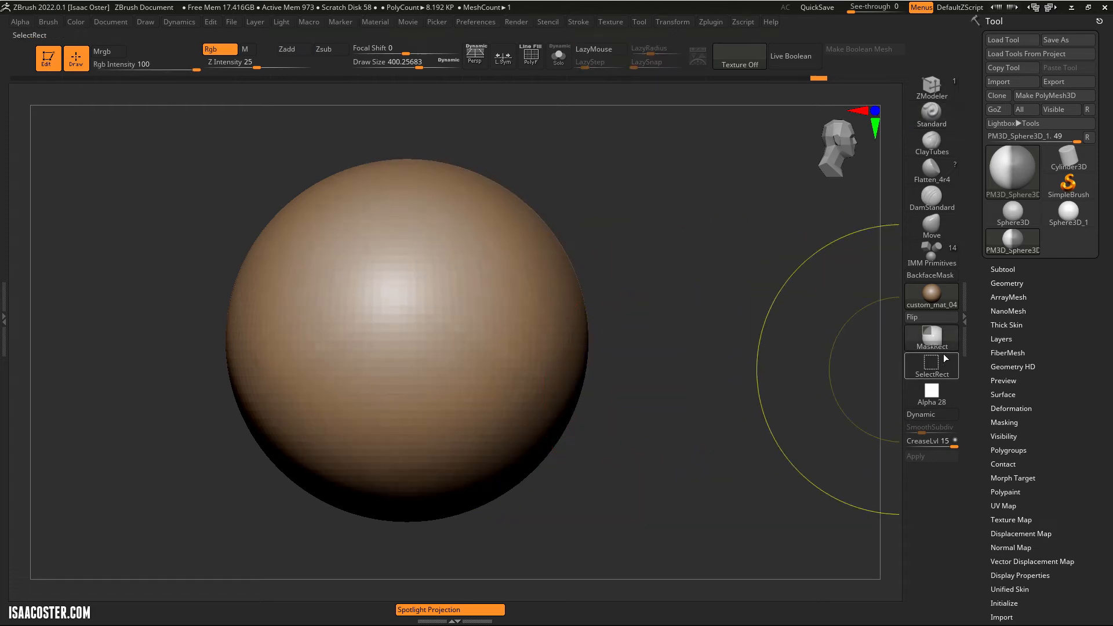
pyautogui.keyDown('ctrl'); pyautogui.click(930, 337); pyautogui.keyUp('ctrl')
pyautogui.keyDown('ctrl'); pyautogui.moveTo(724, 176); pyautogui.dragTo(539, 507); pyautogui.keyUp('ctrl')
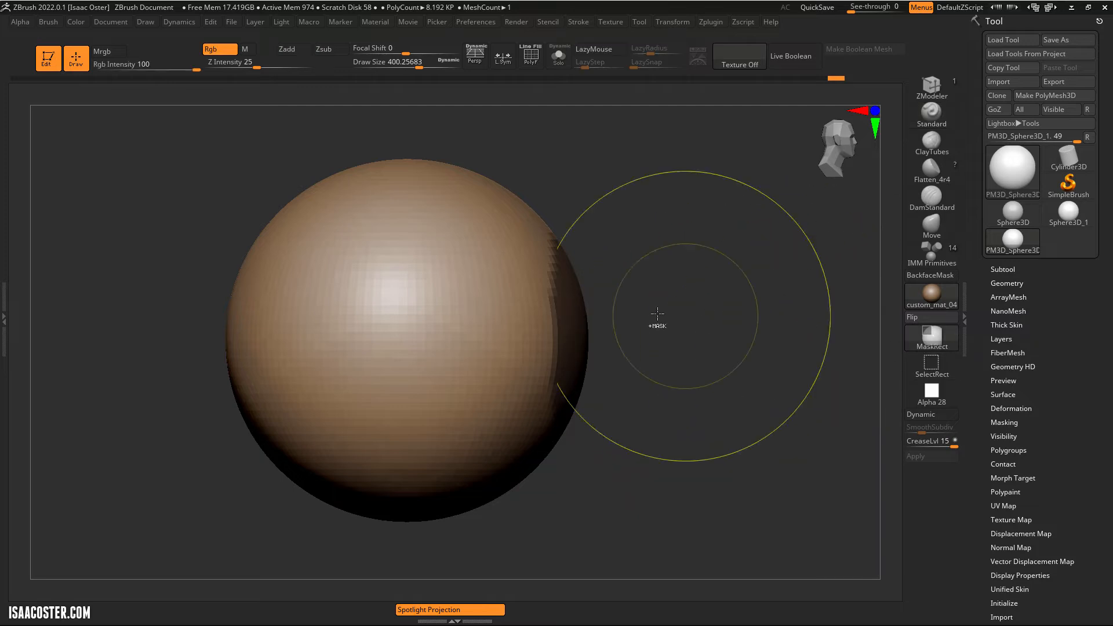
# Step: Switch the masking brush to MaskPen and clear the mask from the sphere
pyautogui.keyDown('ctrl'); pyautogui.click(932, 339); pyautogui.keyUp('ctrl')
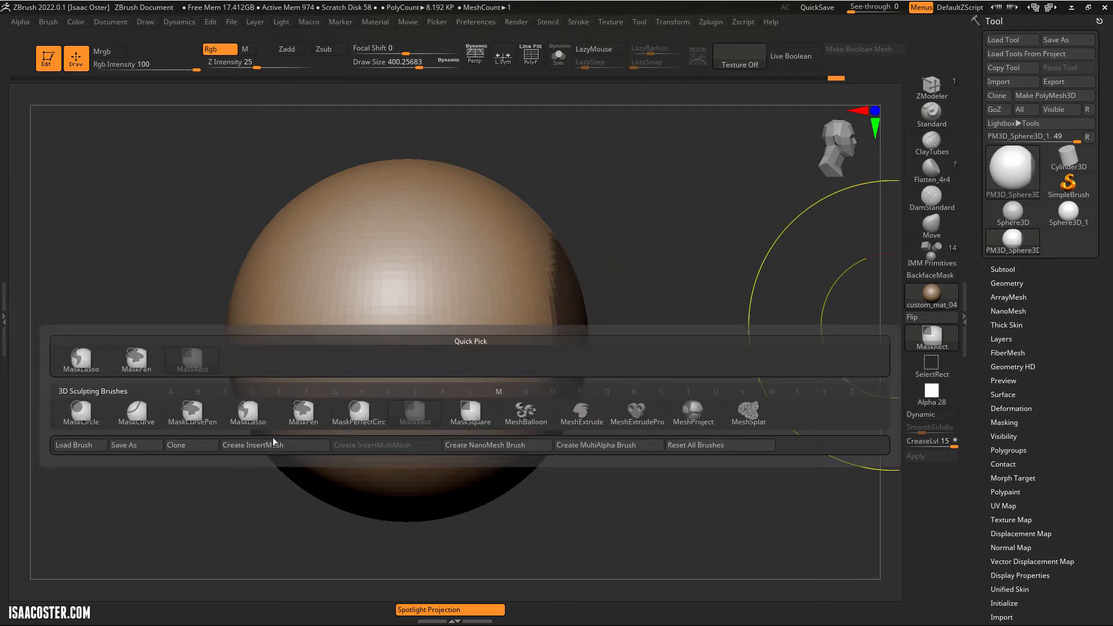
pyautogui.keyDown('ctrl'); pyautogui.click(294, 408); pyautogui.keyUp('ctrl')
pyautogui.keyDown('ctrl'); pyautogui.moveTo(679, 212); pyautogui.dragTo(654, 243); pyautogui.keyUp('ctrl')
# Step: Try painting a freehand mask stroke down the front of the sphere, with a draw size of about 202
pyautogui.press('s')
pyautogui.moveTo(623, 273); pyautogui.dragTo(612, 273)
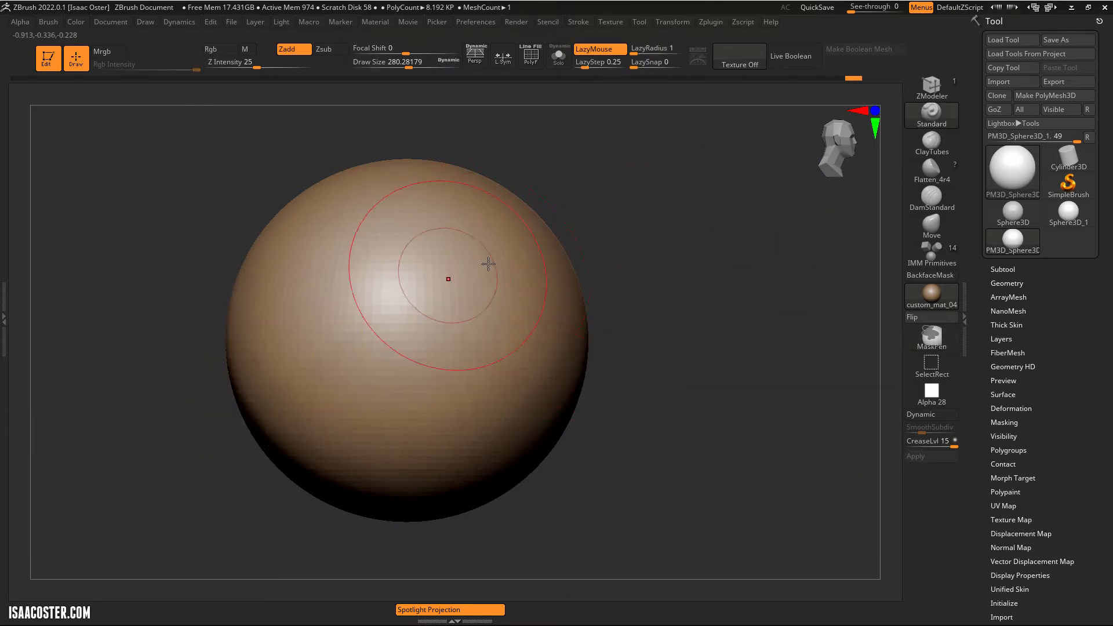
pyautogui.press('s')
pyautogui.moveTo(590, 204); pyautogui.dragTo(582, 204)
pyautogui.moveTo(439, 231)
pyautogui.keyDown('ctrl'); pyautogui.mouseDown()
pyautogui.moveTo(367, 229)
pyautogui.moveTo(348, 338)
pyautogui.moveTo(480, 420)
pyautogui.moveTo(387, 455)
pyautogui.mouseUp(); pyautogui.keyUp('ctrl')
pyautogui.moveTo(684, 451)
pyautogui.mouseDown()
pyautogui.moveTo(662, 446)
pyautogui.moveTo(673, 440)
pyautogui.moveTo(675, 456)
pyautogui.mouseUp()
pyautogui.hotkey('ctrl', 'z')
pyautogui.moveTo(677, 232); pyautogui.dragTo(672, 277)
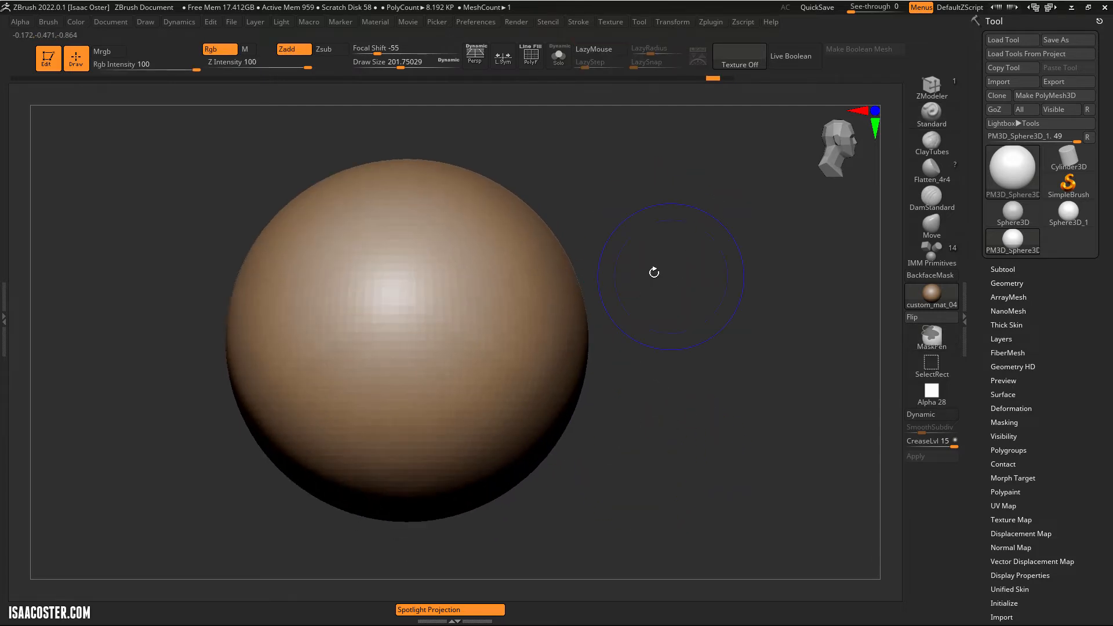
# Step: Set MaskPen's focal shift to -96 and draw size to about 154, and paint a curved mask down the sphere's left side
pyautogui.press('ctrl')
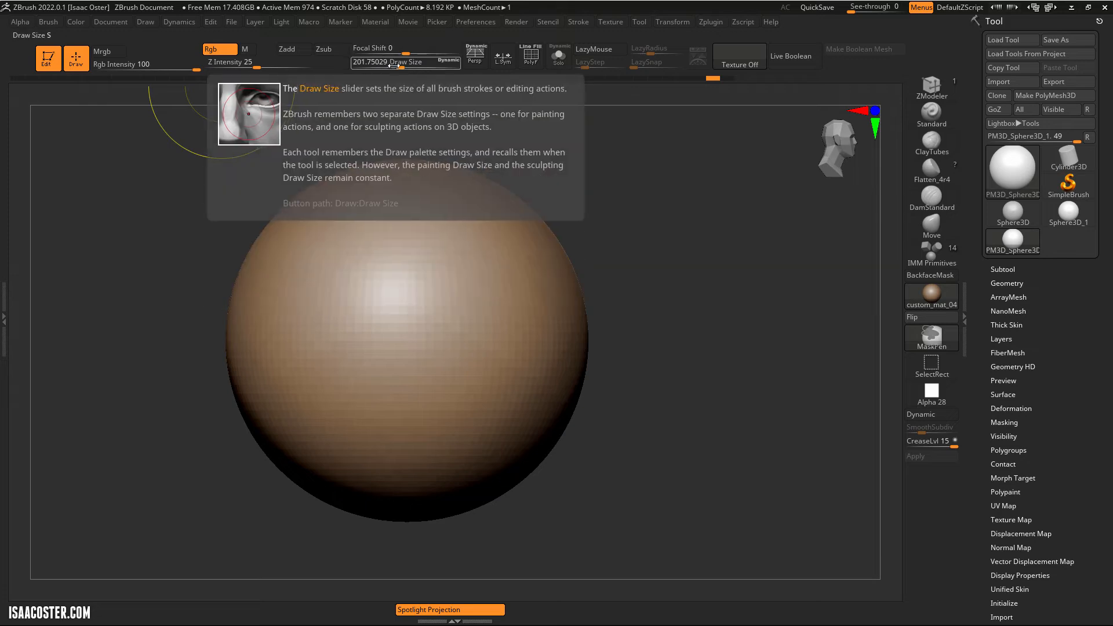
pyautogui.moveTo(399, 64); pyautogui.dragTo(358, 53)
pyautogui.moveTo(374, 200)
pyautogui.keyDown('ctrl'); pyautogui.mouseDown()
pyautogui.moveTo(342, 232)
pyautogui.moveTo(316, 385)
pyautogui.mouseUp(); pyautogui.keyUp('ctrl')
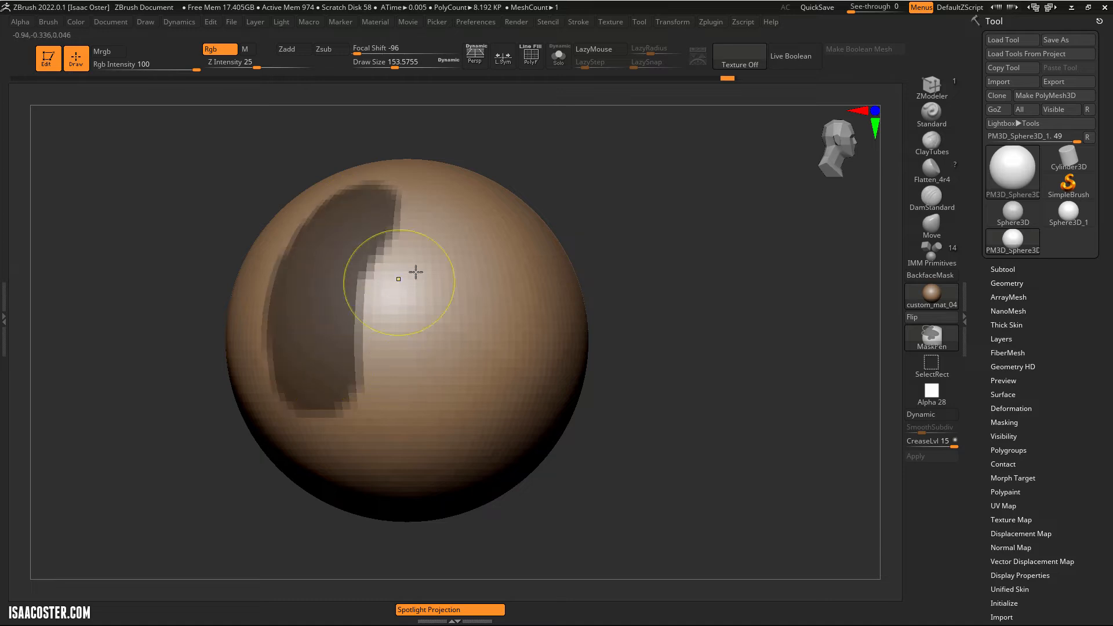
# Step: Undo the mask stroke and repaint the same curved mask on the sphere after subdividing its mesh twice
pyautogui.hotkey('ctrl', 'z')
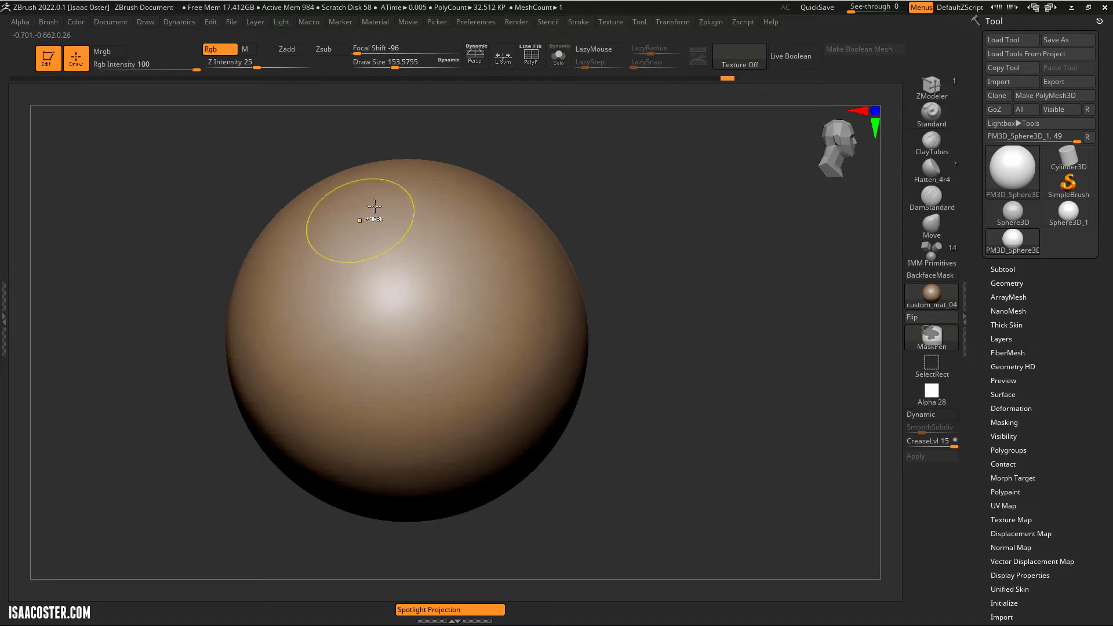
pyautogui.moveTo(373, 206)
pyautogui.keyDown('ctrl'); pyautogui.mouseDown()
pyautogui.moveTo(337, 261)
pyautogui.moveTo(314, 377)
pyautogui.mouseUp(); pyautogui.keyUp('ctrl')
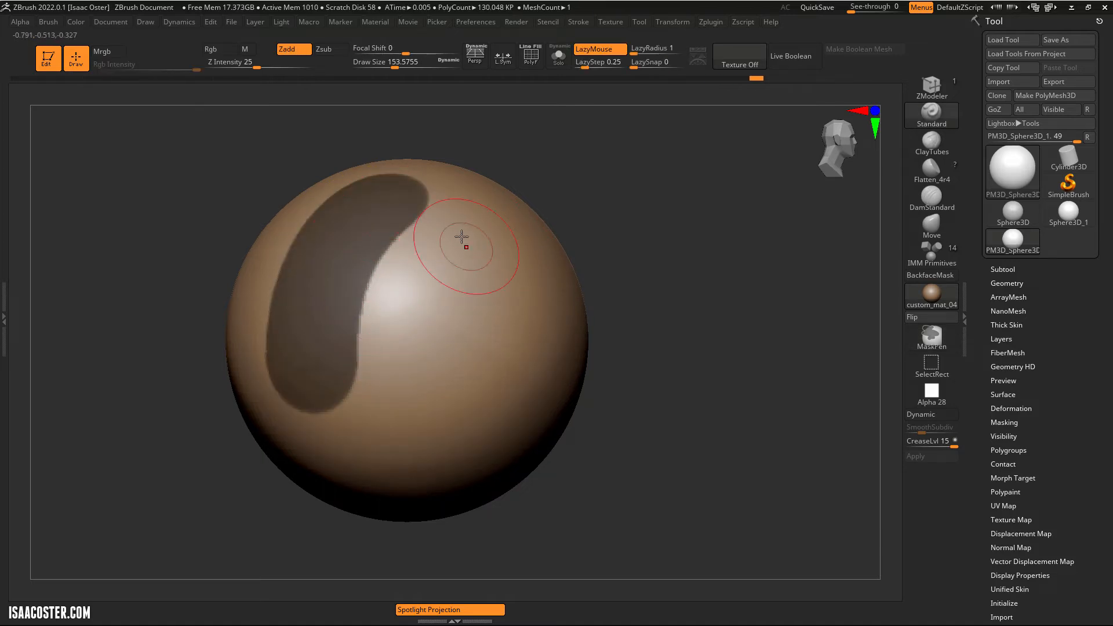
# Step: Undo the curved mask, set MaskPen's focal shift to 42, and try a mask stroke across the sphere
pyautogui.hotkey('ctrl', 'z')
pyautogui.moveTo(379, 50); pyautogui.dragTo(427, 47)
pyautogui.moveTo(385, 211)
pyautogui.keyDown('ctrl'); pyautogui.mouseDown()
pyautogui.moveTo(323, 286)
pyautogui.moveTo(493, 342)
pyautogui.moveTo(622, 363)
pyautogui.mouseUp(); pyautogui.keyUp('ctrl')
pyautogui.hotkey('ctrl', 'z')
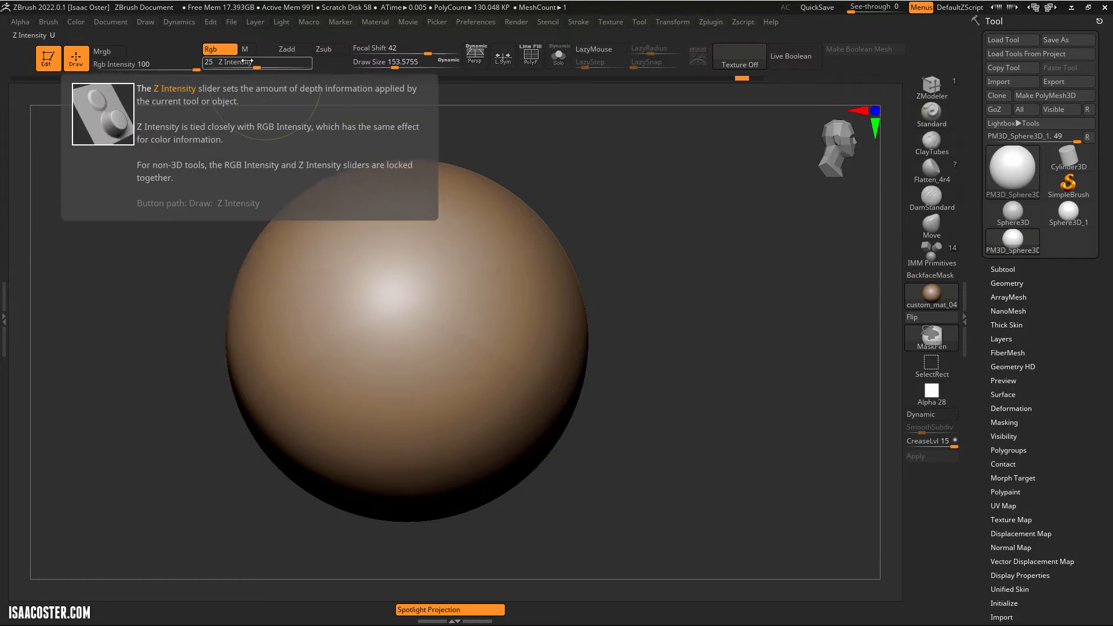
# Step: Paint a winding soft-edged mask across the sphere's front at focal shift 42, and clear it
pyautogui.moveTo(177, 68)
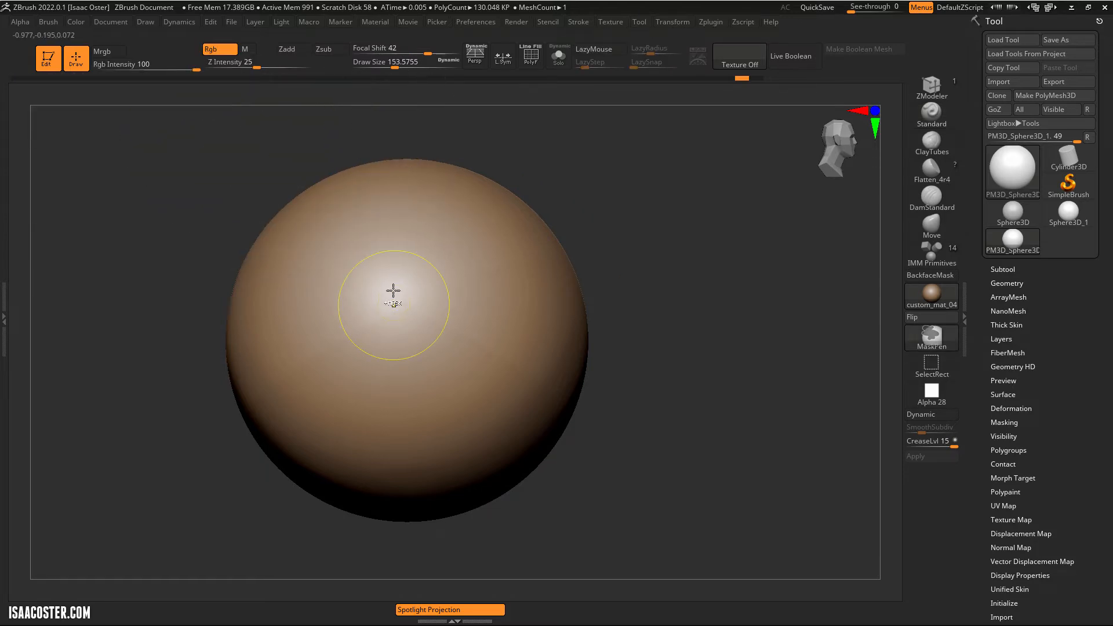
pyautogui.moveTo(369, 213)
pyautogui.keyDown('ctrl'); pyautogui.mouseDown()
pyautogui.moveTo(316, 371)
pyautogui.moveTo(498, 290)
pyautogui.moveTo(510, 429)
pyautogui.mouseUp(); pyautogui.keyUp('ctrl')
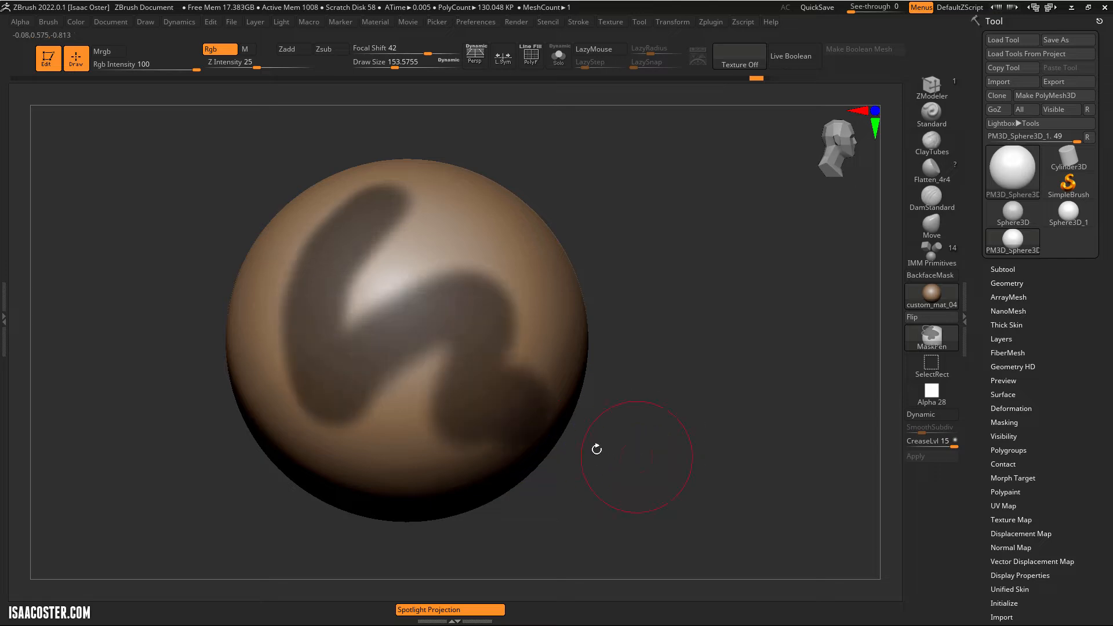
pyautogui.hotkey('ctrl', 'shift', 'a')
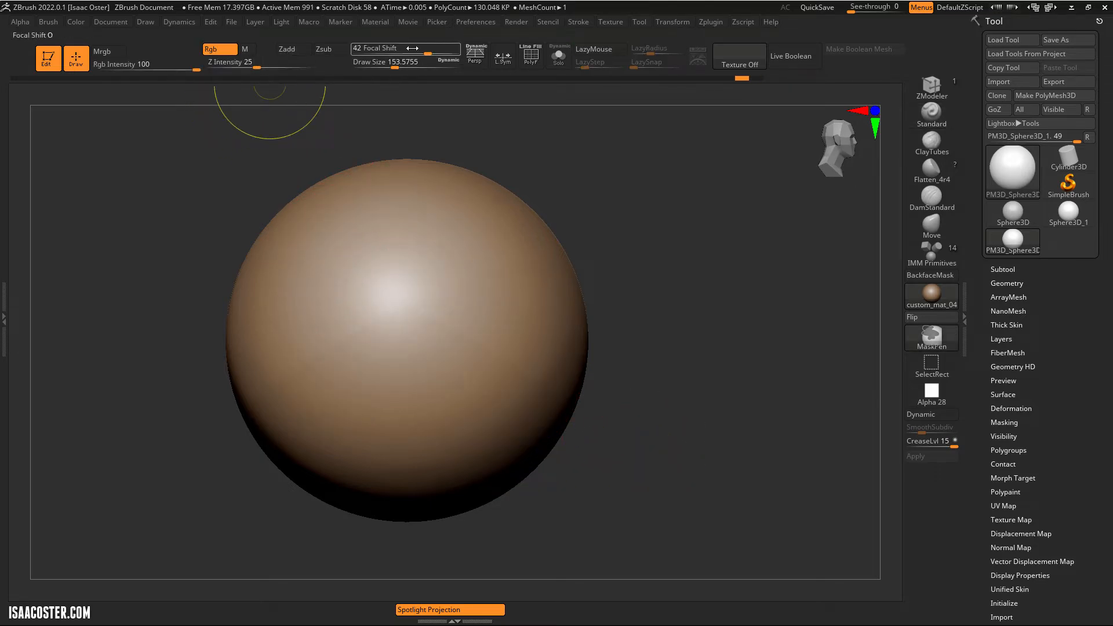
# Step: Set MaskPen's focal shift to -14 and paint a winding mask down the front of the sphere
pyautogui.moveTo(413, 48); pyautogui.dragTo(397, 47)
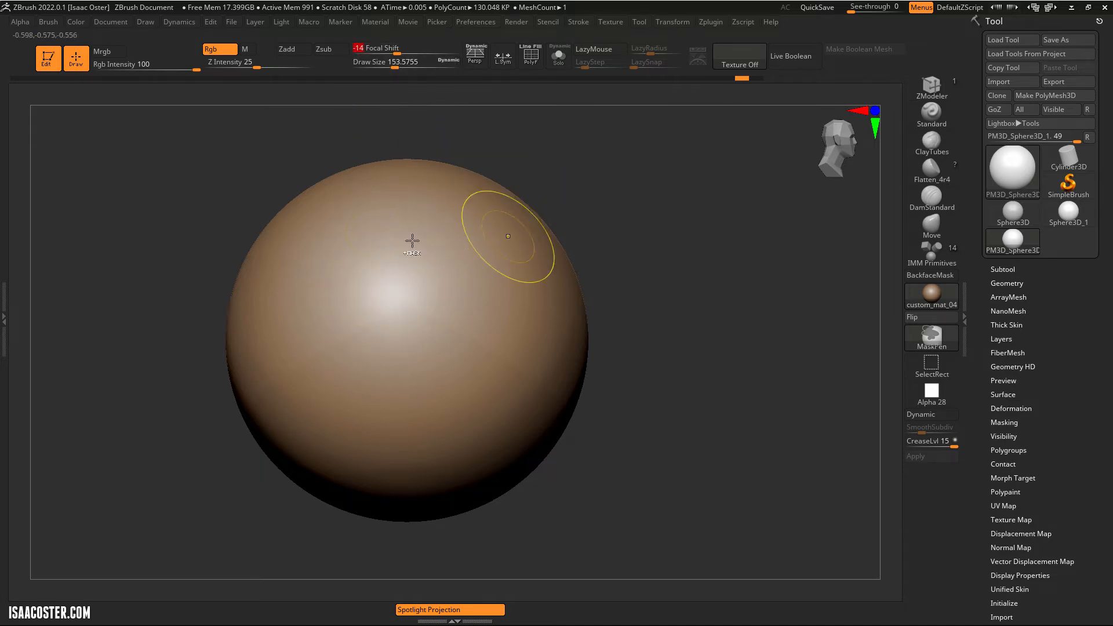
pyautogui.moveTo(412, 199)
pyautogui.keyDown('ctrl'); pyautogui.mouseDown()
pyautogui.moveTo(333, 400)
pyautogui.moveTo(495, 454)
pyautogui.mouseUp(); pyautogui.keyUp('ctrl')
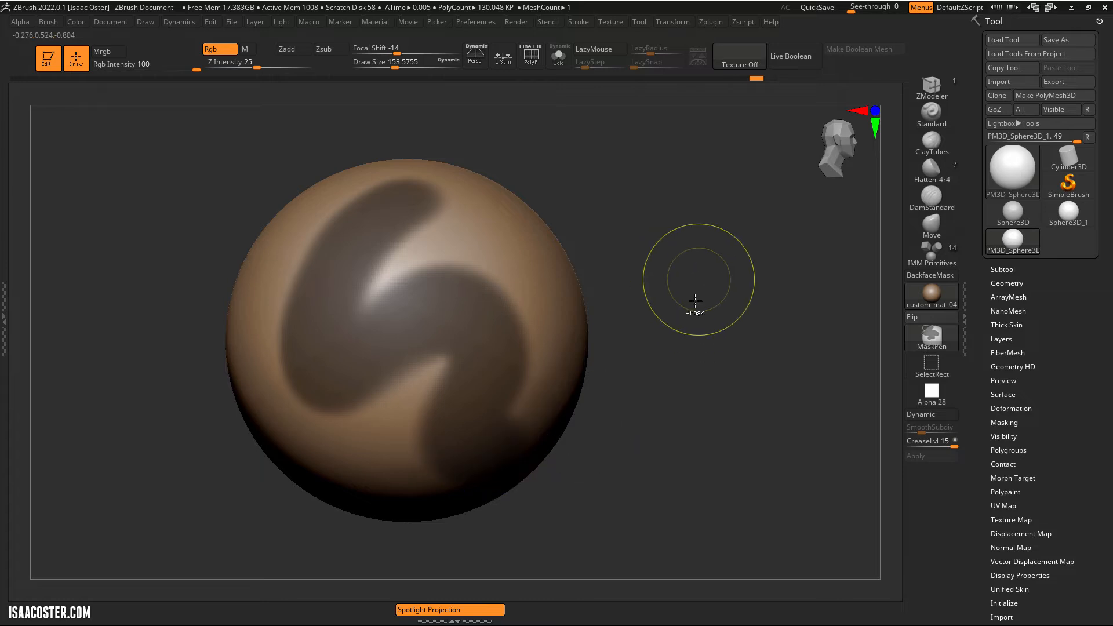
# Step: Invert the mask repeatedly, ending with the winding stroke unmasked and the rest of the sphere masked
pyautogui.keyDown('ctrl'); pyautogui.click(698, 280); pyautogui.keyUp('ctrl')
pyautogui.keyDown('ctrl'); pyautogui.click(699, 275); pyautogui.keyUp('ctrl')
pyautogui.keyDown('ctrl'); pyautogui.click(695, 278); pyautogui.keyUp('ctrl')
pyautogui.keyDown('ctrl'); pyautogui.click(694, 293); pyautogui.keyUp('ctrl')
pyautogui.keyDown('ctrl'); pyautogui.click(693, 313); pyautogui.keyUp('ctrl')
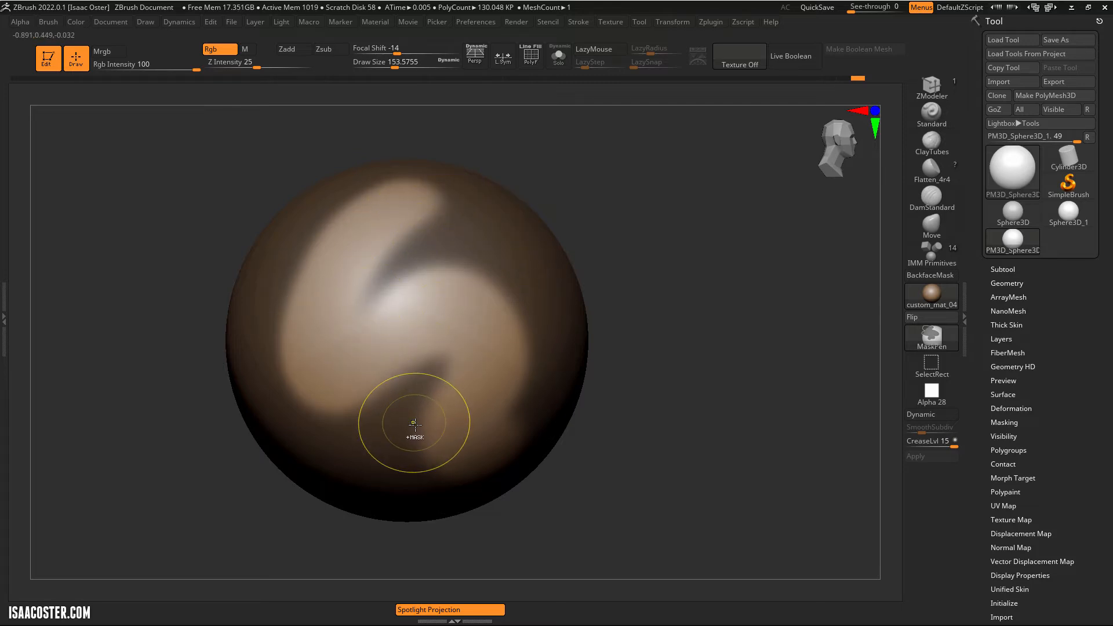
# Step: Sharpen the edges of the inverted mask and blur them again
pyautogui.keyDown('ctrl'); pyautogui.keyDown('alt'); pyautogui.click(491, 246); pyautogui.keyUp('alt'); pyautogui.keyUp('ctrl')
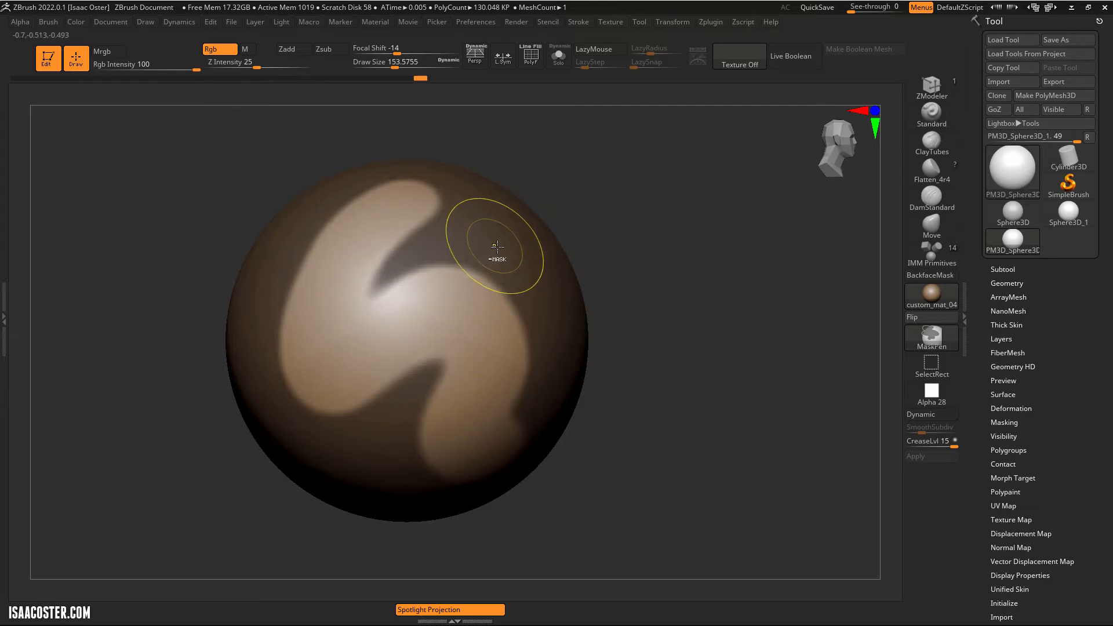
pyautogui.moveTo(684, 323); pyautogui.dragTo(653, 356)
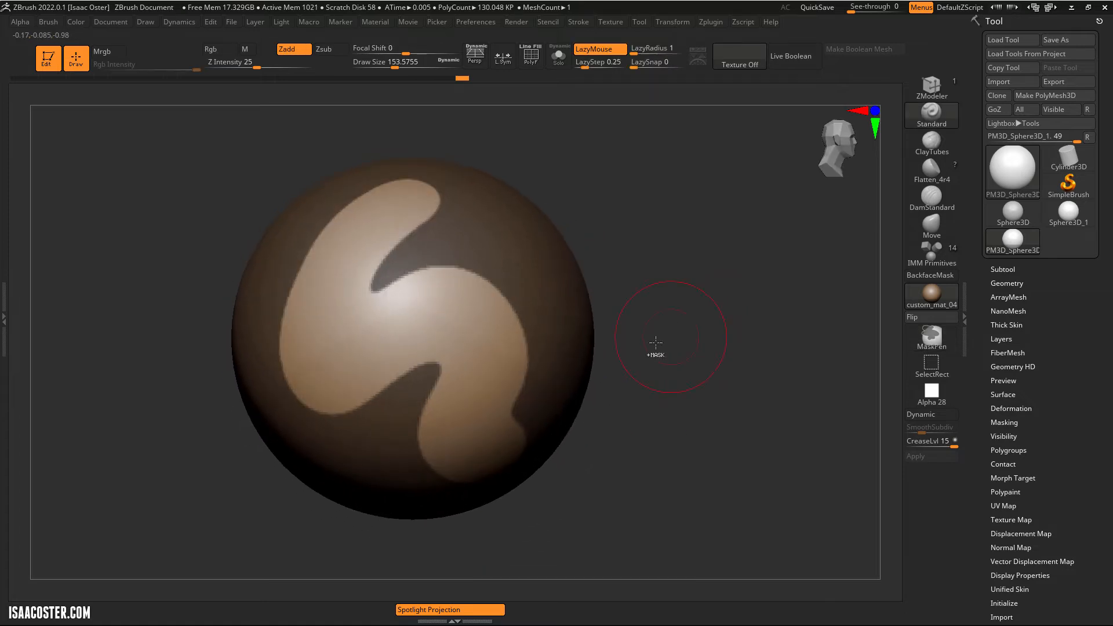
pyautogui.keyDown('ctrl'); pyautogui.click(499, 253); pyautogui.keyUp('ctrl')
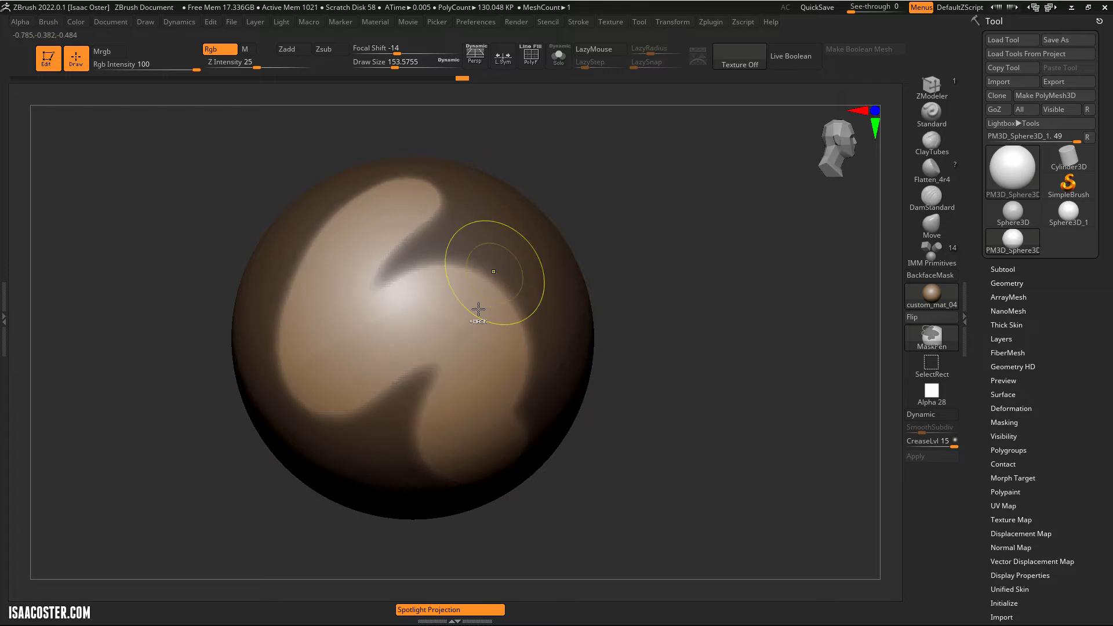
pyautogui.moveTo(651, 251); pyautogui.dragTo(659, 297)
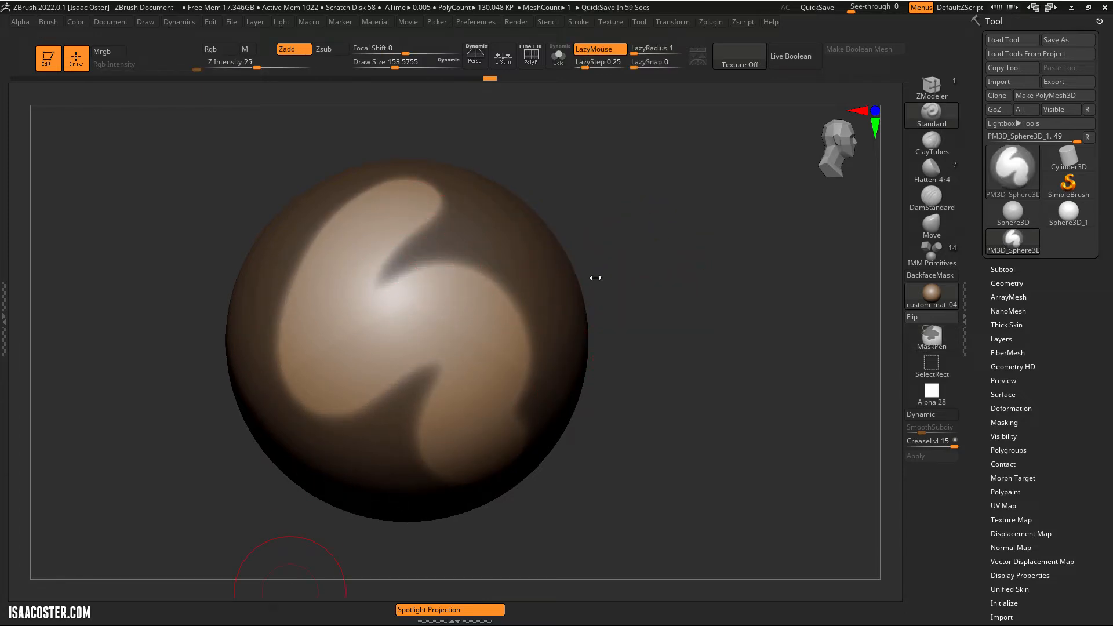
# Step: Try painting extra mask into the unmasked winding band from the sphere's side
pyautogui.moveTo(652, 220); pyautogui.dragTo(586, 267)
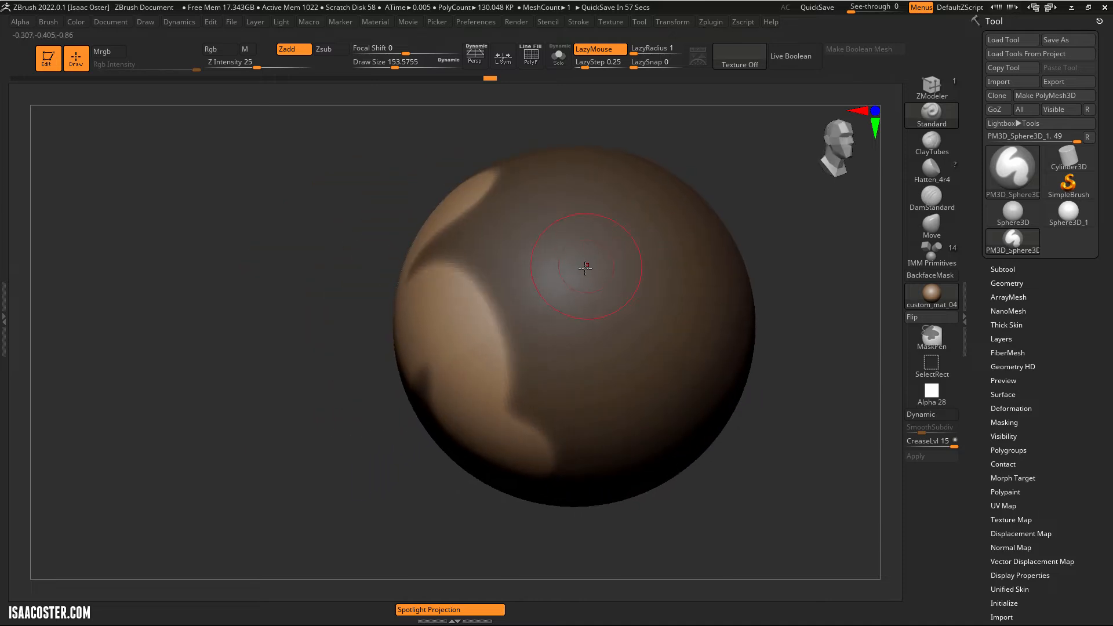
pyautogui.press('ctrl')
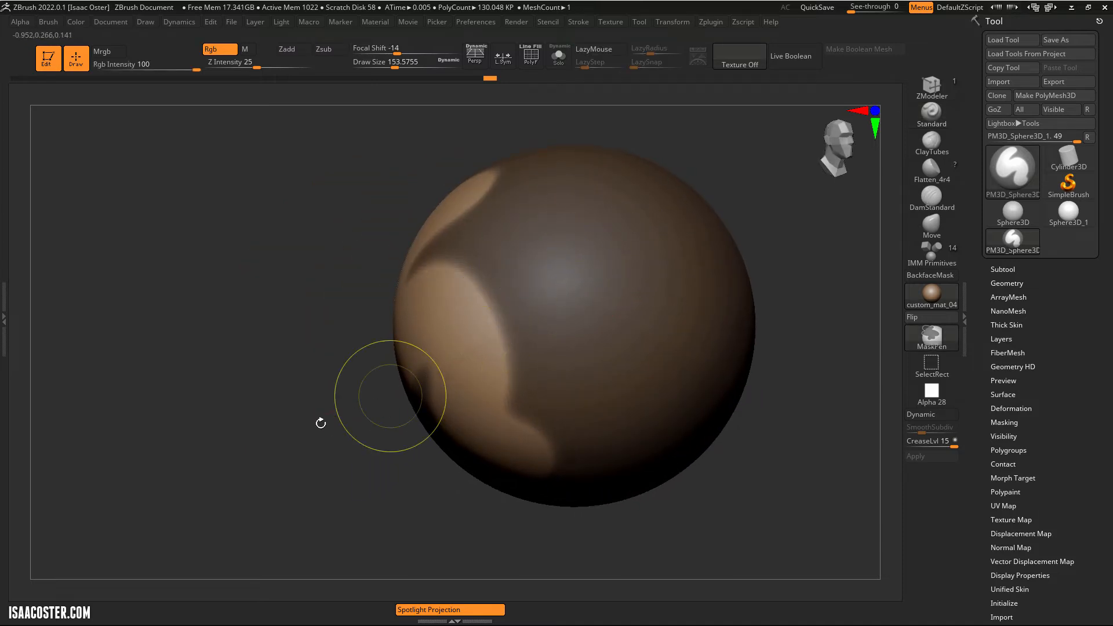
pyautogui.moveTo(319, 422); pyautogui.dragTo(309, 378)
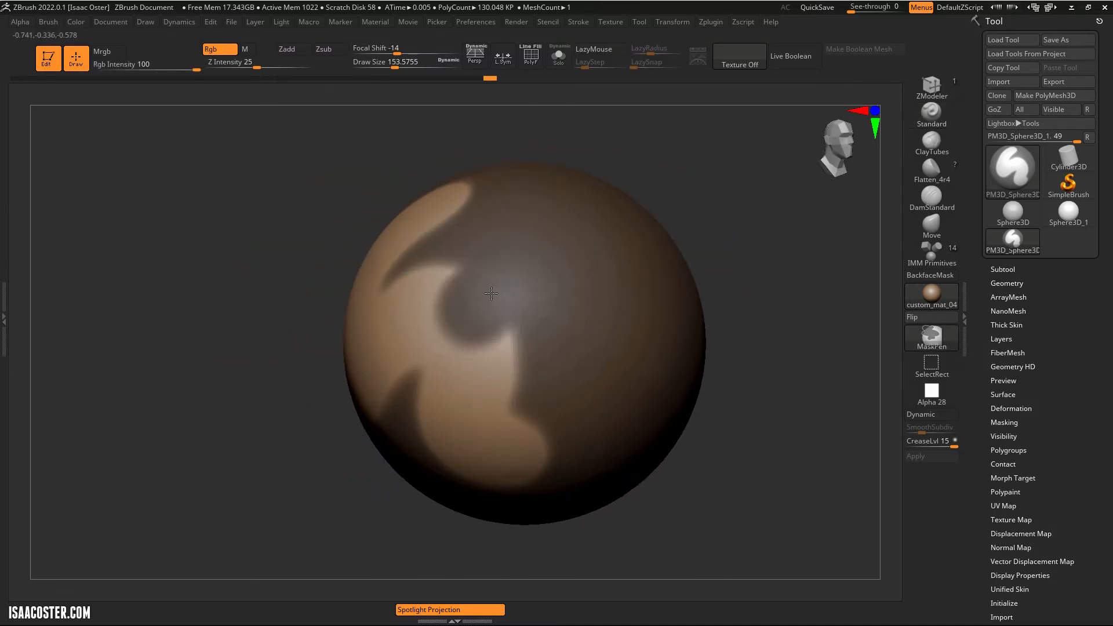
pyautogui.press('ctrl')
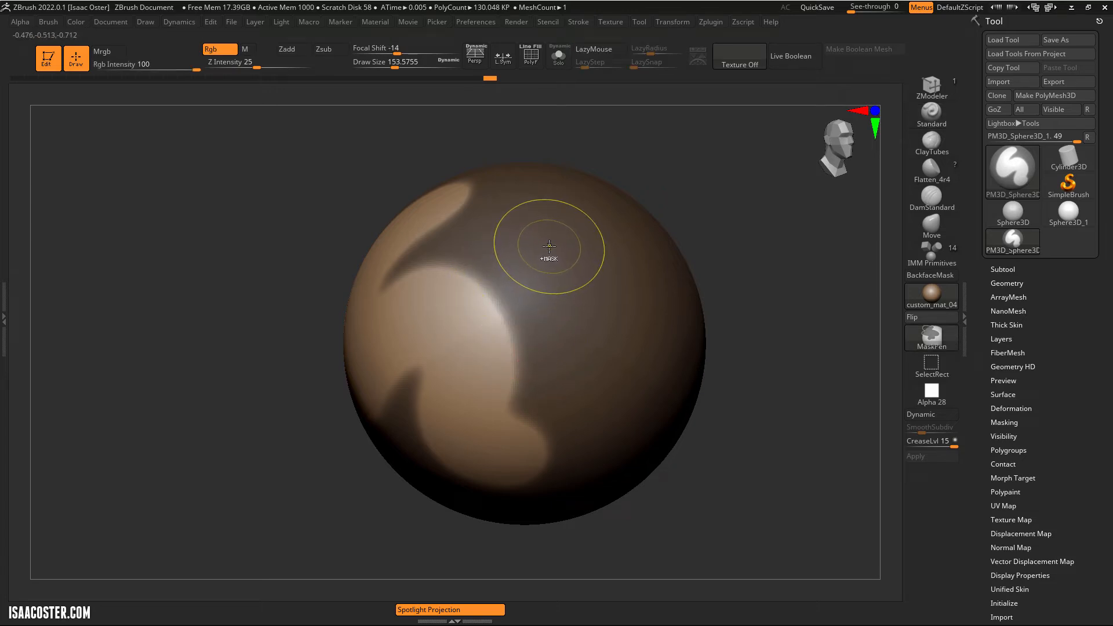
# Step: Erase diagonal strips of mask from the side of the sphere with MaskPen
pyautogui.moveTo(541, 239)
pyautogui.keyDown('ctrl'); pyautogui.keyDown('alt'); pyautogui.mouseDown()
pyautogui.moveTo(529, 259)
pyautogui.moveTo(616, 328)
pyautogui.moveTo(629, 384)
pyautogui.mouseUp(); pyautogui.keyUp('alt'); pyautogui.keyUp('ctrl')
pyautogui.moveTo(776, 296); pyautogui.dragTo(555, 337)
pyautogui.keyDown('alt'); pyautogui.moveTo(555, 336); pyautogui.dragTo(726, 271); pyautogui.keyUp('alt')
pyautogui.keyDown('ctrl'); pyautogui.keyDown('alt'); pyautogui.moveTo(634, 174); pyautogui.dragTo(690, 342); pyautogui.keyUp('alt'); pyautogui.keyUp('ctrl')
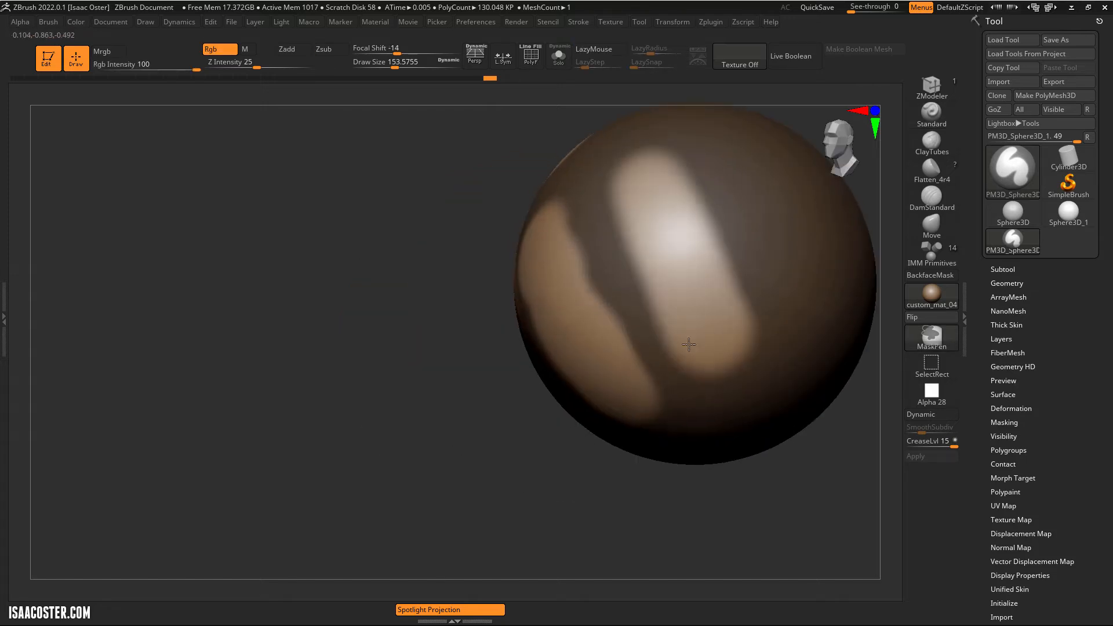
pyautogui.moveTo(236, 373); pyautogui.dragTo(309, 438)
pyautogui.keyDown('ctrl'); pyautogui.keyDown('alt'); pyautogui.moveTo(571, 220); pyautogui.dragTo(664, 351); pyautogui.keyUp('alt'); pyautogui.keyUp('ctrl')
# Step: Erase another diagonal strip of mask beside the previous ones, further around the sphere
pyautogui.moveTo(809, 288); pyautogui.dragTo(770, 307)
pyautogui.moveTo(771, 307)
pyautogui.keyDown('alt'); pyautogui.mouseDown()
pyautogui.moveTo(805, 286)
pyautogui.moveTo(771, 322)
pyautogui.mouseUp(); pyautogui.keyUp('alt')
pyautogui.keyDown('alt'); pyautogui.moveTo(771, 321); pyautogui.dragTo(807, 286); pyautogui.keyUp('alt')
pyautogui.keyDown('alt'); pyautogui.moveTo(860, 214); pyautogui.dragTo(683, 377); pyautogui.keyUp('alt')
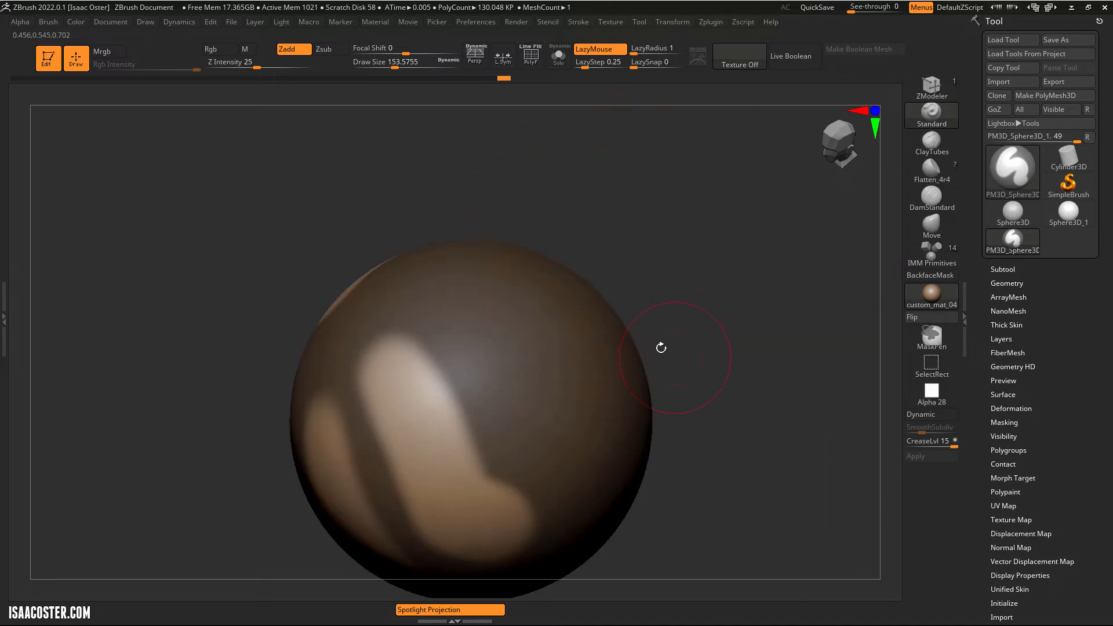
pyautogui.keyDown('ctrl'); pyautogui.keyDown('alt'); pyautogui.moveTo(480, 300); pyautogui.dragTo(574, 425); pyautogui.keyUp('alt'); pyautogui.keyUp('ctrl')
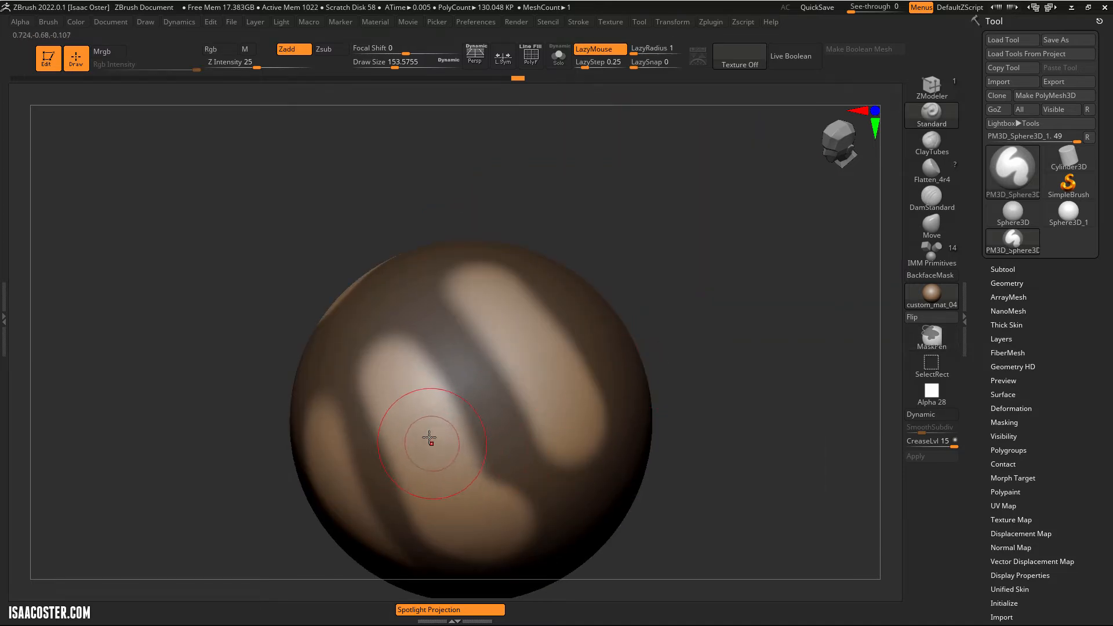
# Step: Sharpen and slightly blur the edges of the striped mask, and invert the mask
pyautogui.press('ctrl')
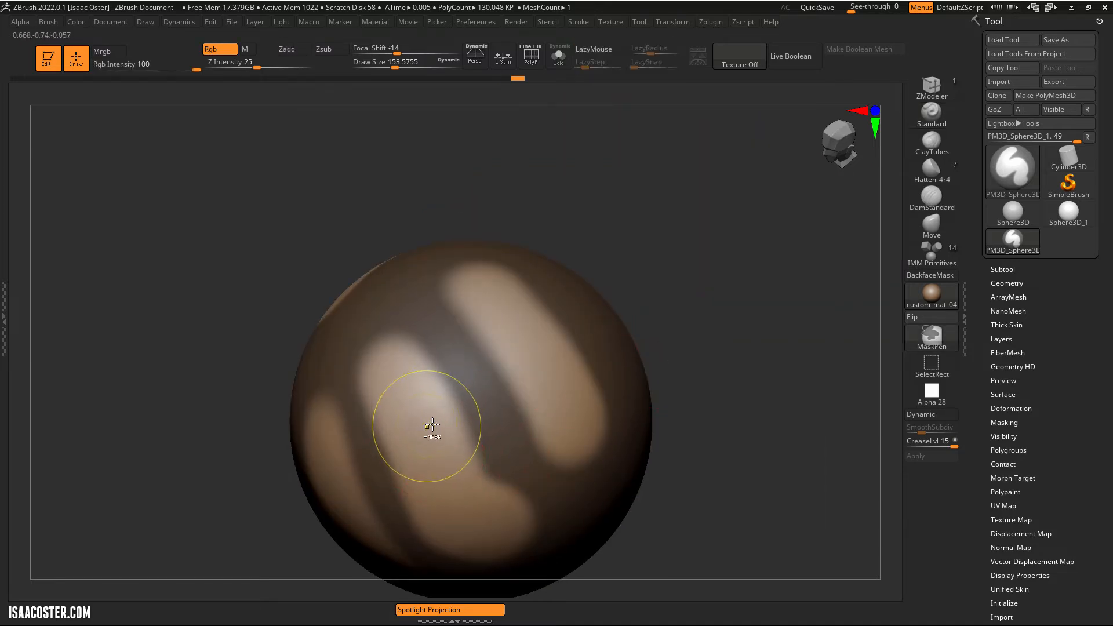
pyautogui.keyDown('ctrl'); pyautogui.keyDown('alt'); pyautogui.click(432, 426); pyautogui.keyUp('alt'); pyautogui.keyUp('ctrl')
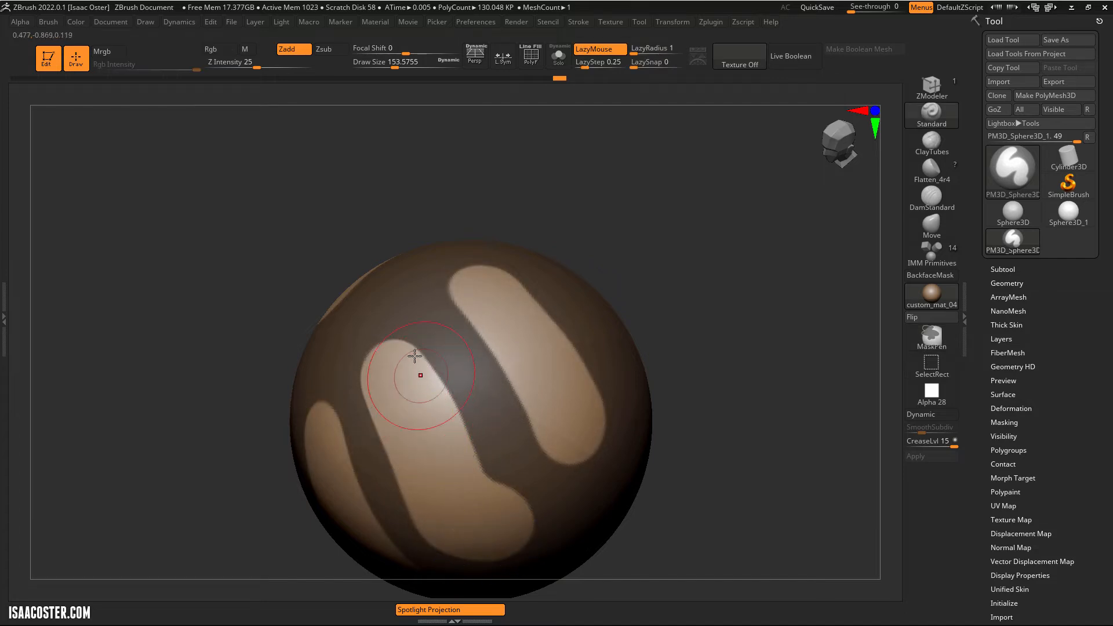
pyautogui.keyDown('ctrl'); pyautogui.click(424, 410); pyautogui.keyUp('ctrl')
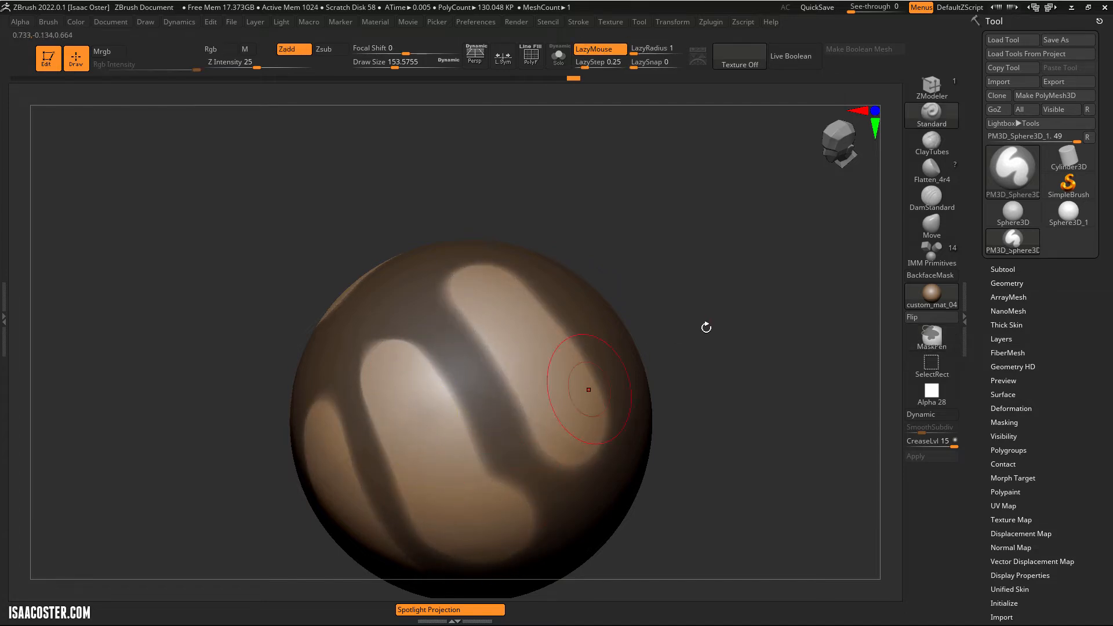
pyautogui.moveTo(708, 323); pyautogui.dragTo(686, 307)
pyautogui.keyDown('ctrl'); pyautogui.click(735, 248); pyautogui.keyUp('ctrl')
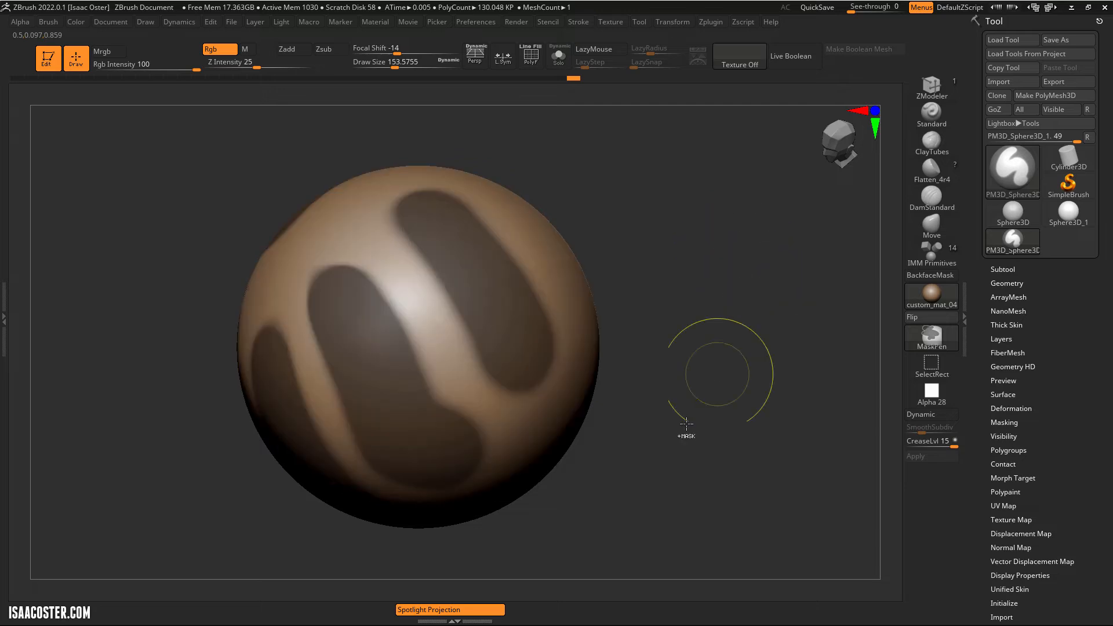
# Step: Set the draw size to about 228 and sculpt raised ridges over the unmasked areas with the Standard brush
pyautogui.moveTo(745, 346); pyautogui.dragTo(681, 475)
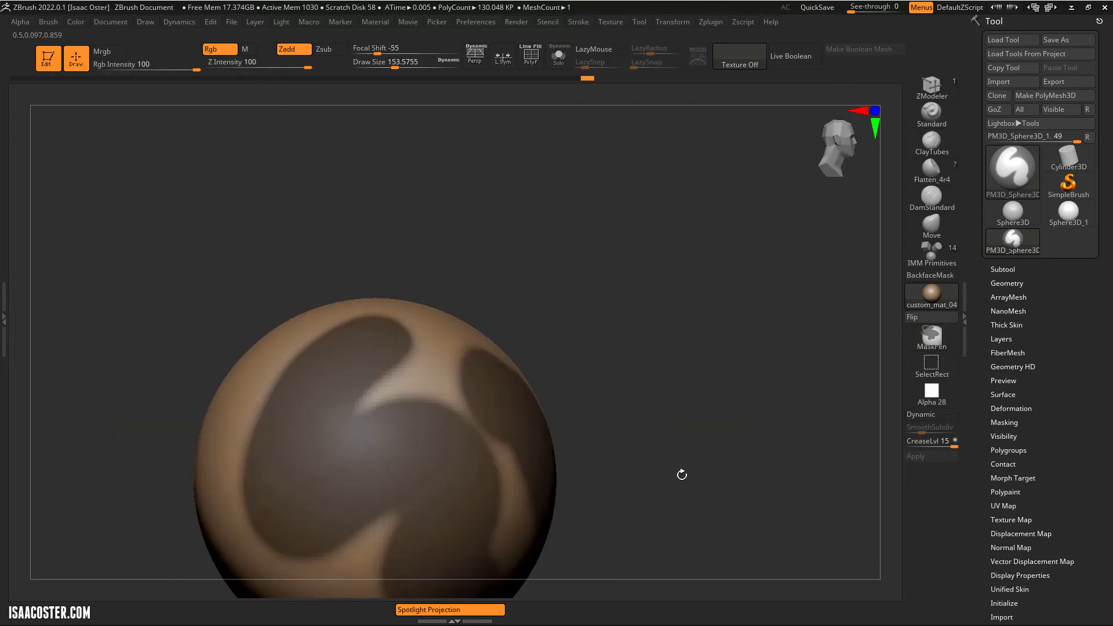
pyautogui.keyDown('alt'); pyautogui.moveTo(693, 429); pyautogui.dragTo(592, 281); pyautogui.keyUp('alt')
pyautogui.press('s')
pyautogui.click(327, 341)
pyautogui.moveTo(338, 319)
pyautogui.mouseDown()
pyautogui.moveTo(393, 377)
pyautogui.moveTo(333, 268)
pyautogui.moveTo(438, 292)
pyautogui.mouseUp()
pyautogui.moveTo(438, 293)
pyautogui.mouseDown()
pyautogui.moveTo(446, 307)
pyautogui.moveTo(358, 231)
pyautogui.mouseUp()
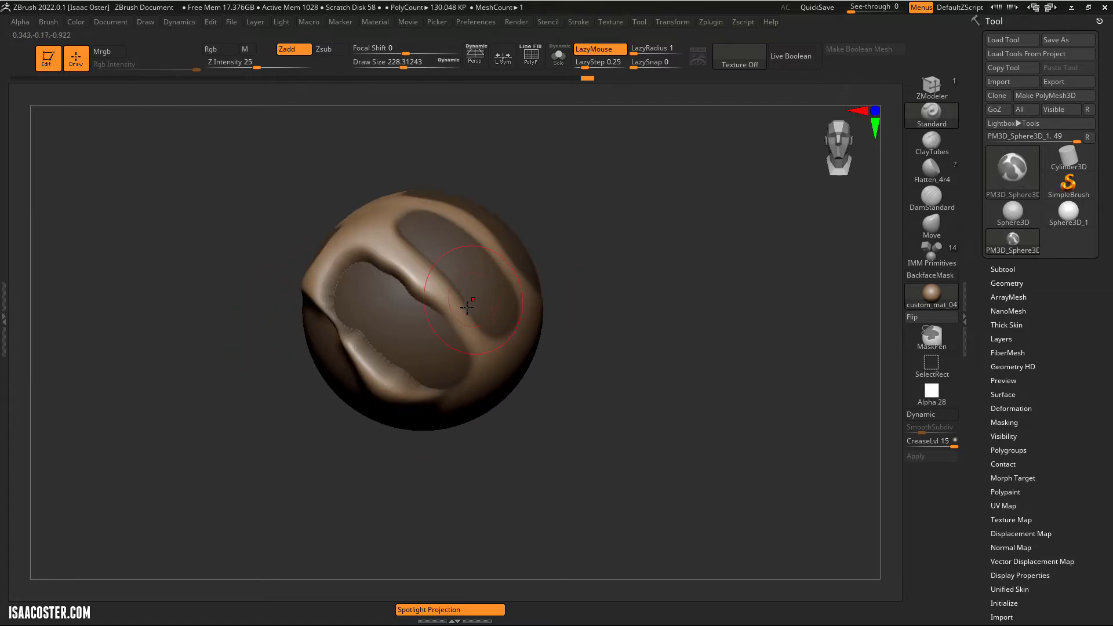
pyautogui.moveTo(520, 205); pyautogui.dragTo(429, 180)
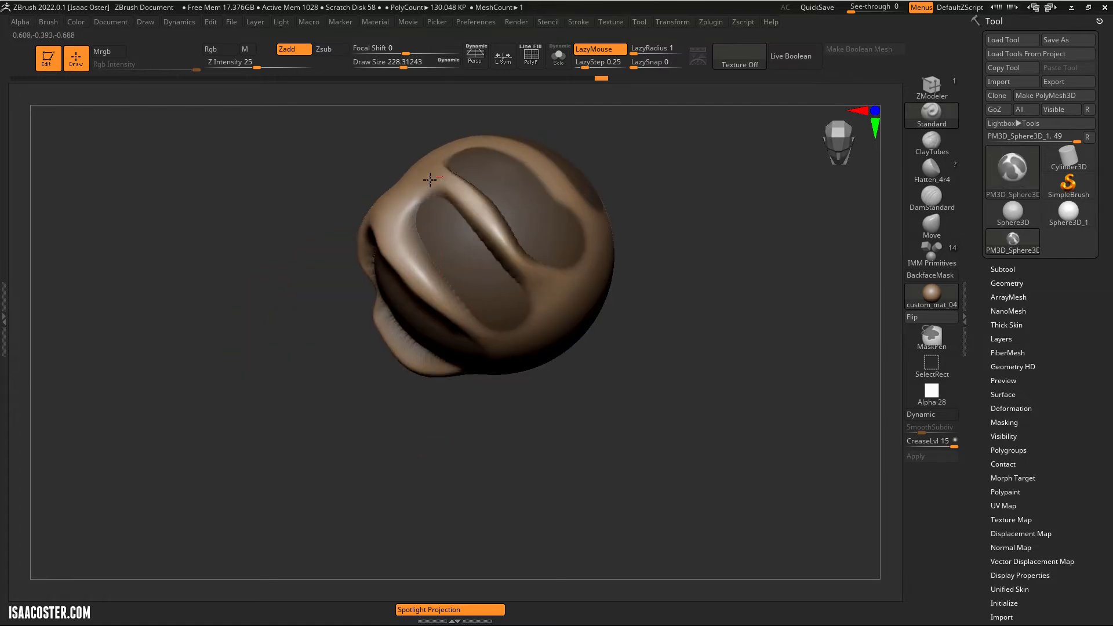
pyautogui.moveTo(312, 237)
pyautogui.mouseDown()
pyautogui.moveTo(279, 305)
pyautogui.moveTo(447, 298)
pyautogui.mouseUp()
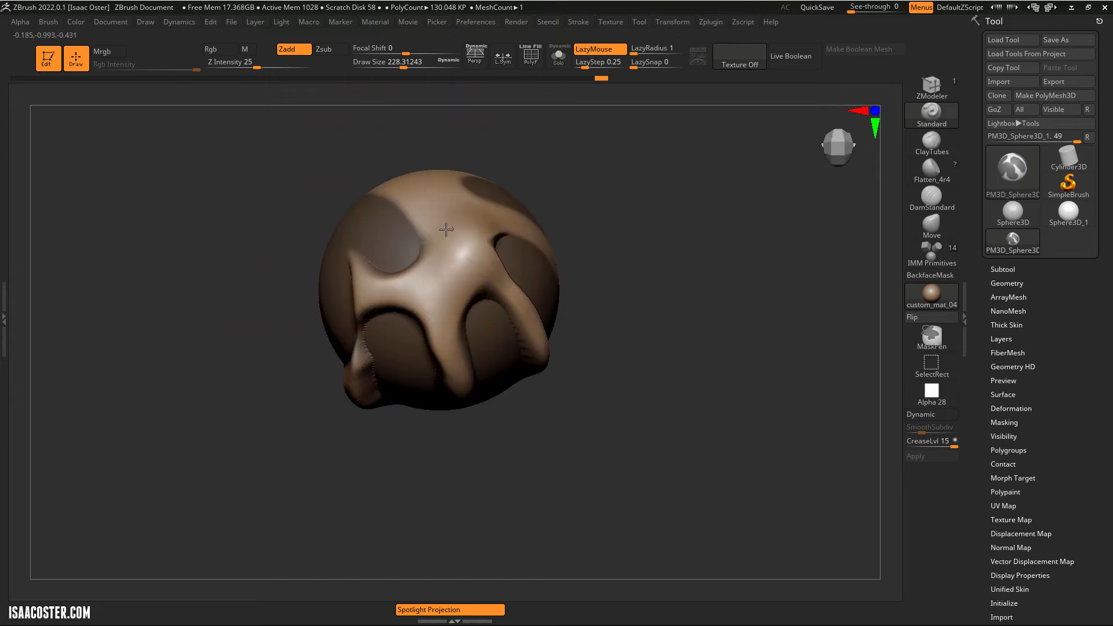
# Step: Clear the mask and examine the sculpted ridges around the sphere from several sides
pyautogui.moveTo(759, 318)
pyautogui.mouseDown()
pyautogui.moveTo(747, 254)
pyautogui.moveTo(713, 315)
pyautogui.moveTo(711, 413)
pyautogui.moveTo(711, 388)
pyautogui.moveTo(790, 304)
pyautogui.moveTo(763, 360)
pyautogui.moveTo(765, 385)
pyautogui.moveTo(742, 281)
pyautogui.moveTo(641, 284)
pyautogui.mouseUp()
pyautogui.keyDown('shift'); pyautogui.moveTo(590, 348); pyautogui.dragTo(592, 313); pyautogui.keyUp('shift')
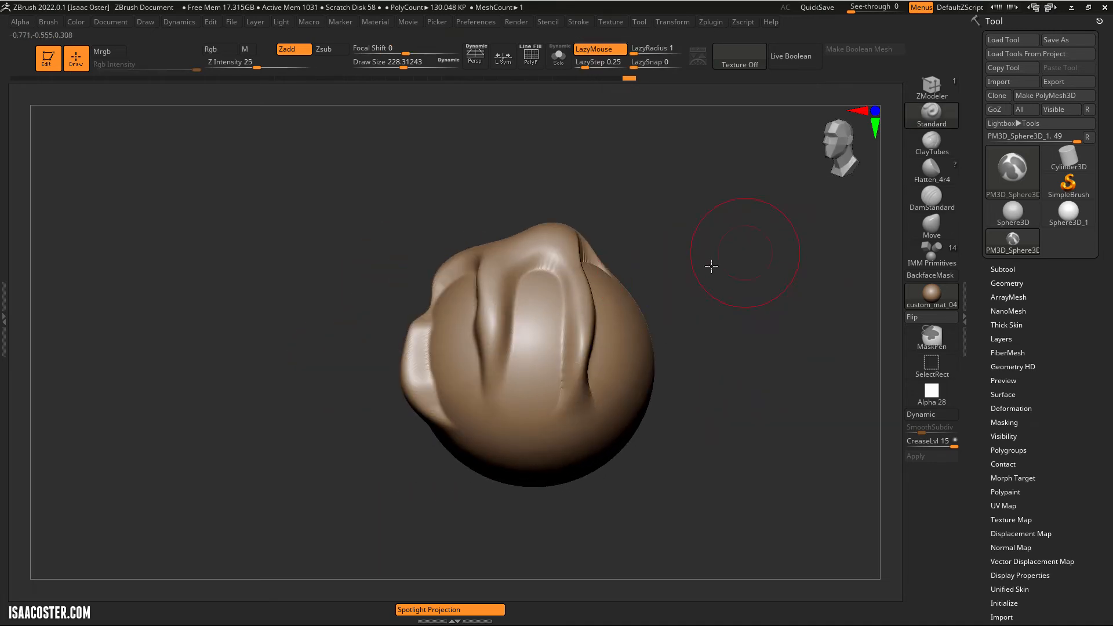
pyautogui.moveTo(754, 250); pyautogui.dragTo(667, 273)
pyautogui.moveTo(664, 312)
pyautogui.keyDown('shift'); pyautogui.mouseDown()
pyautogui.moveTo(659, 281)
pyautogui.moveTo(603, 376)
pyautogui.mouseUp(); pyautogui.keyUp('shift')
pyautogui.moveTo(455, 402); pyautogui.dragTo(524, 382)
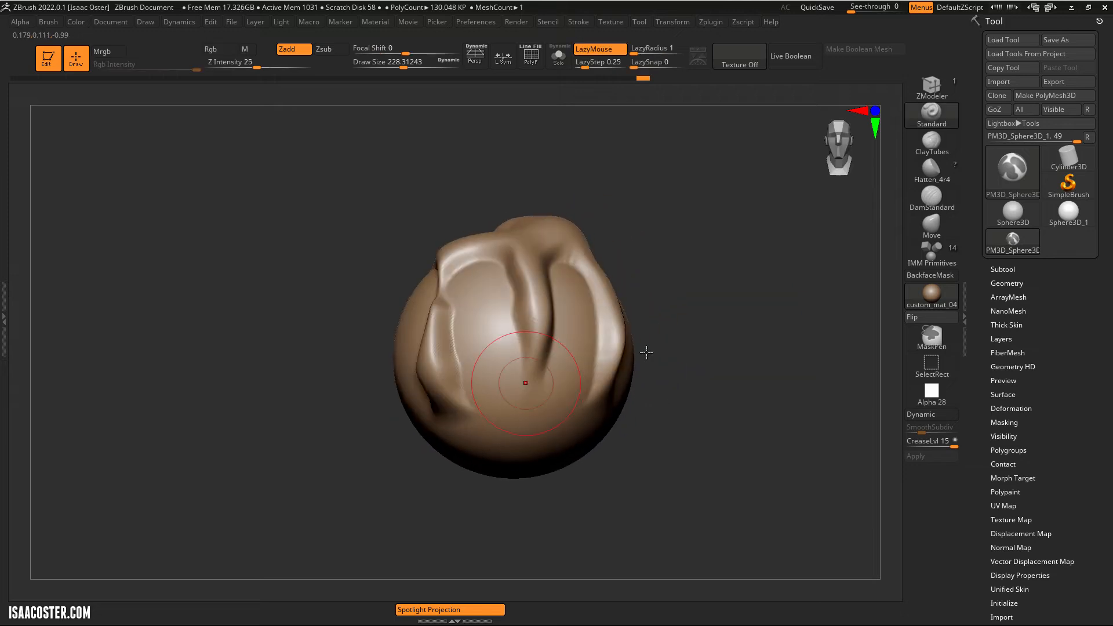
pyautogui.keyDown('shift'); pyautogui.moveTo(793, 316); pyautogui.dragTo(582, 283); pyautogui.keyUp('shift')
pyautogui.moveTo(701, 315)
pyautogui.mouseDown()
pyautogui.moveTo(728, 293)
pyautogui.moveTo(793, 383)
pyautogui.moveTo(671, 345)
pyautogui.mouseUp()
pyautogui.keyDown('shift'); pyautogui.moveTo(746, 340); pyautogui.dragTo(692, 312); pyautogui.keyUp('shift')
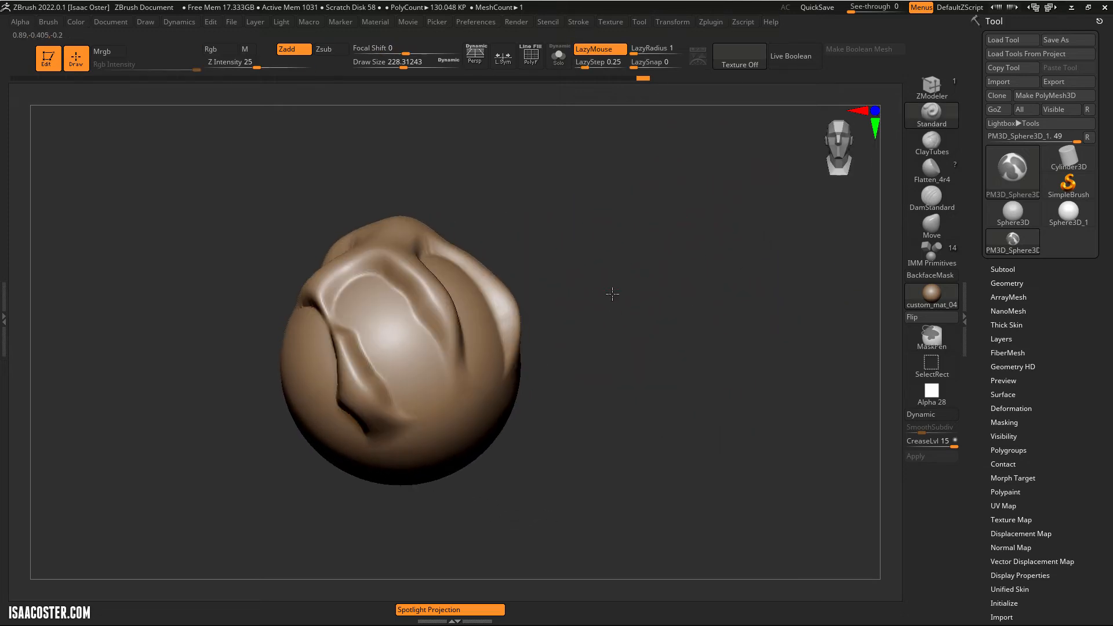
pyautogui.keyDown('alt'); pyautogui.moveTo(613, 294); pyautogui.dragTo(602, 266); pyautogui.keyUp('alt')
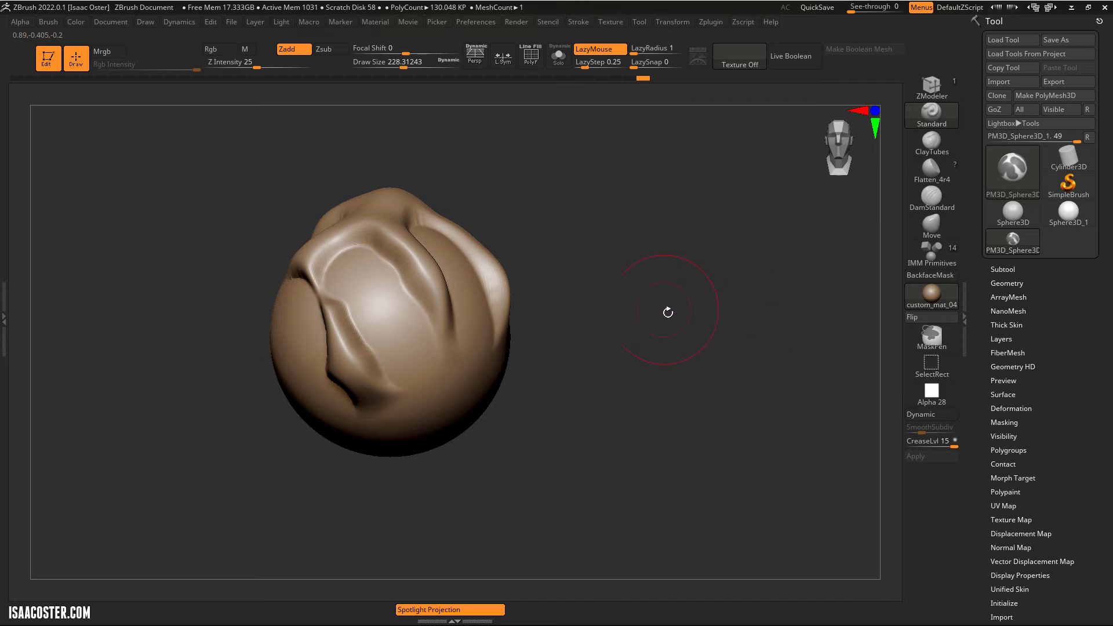
# Step: Switch the masking brush to MaskPerfectCircle and revert the sphere to its smooth, unmasked state through the undo history
pyautogui.click(937, 340)
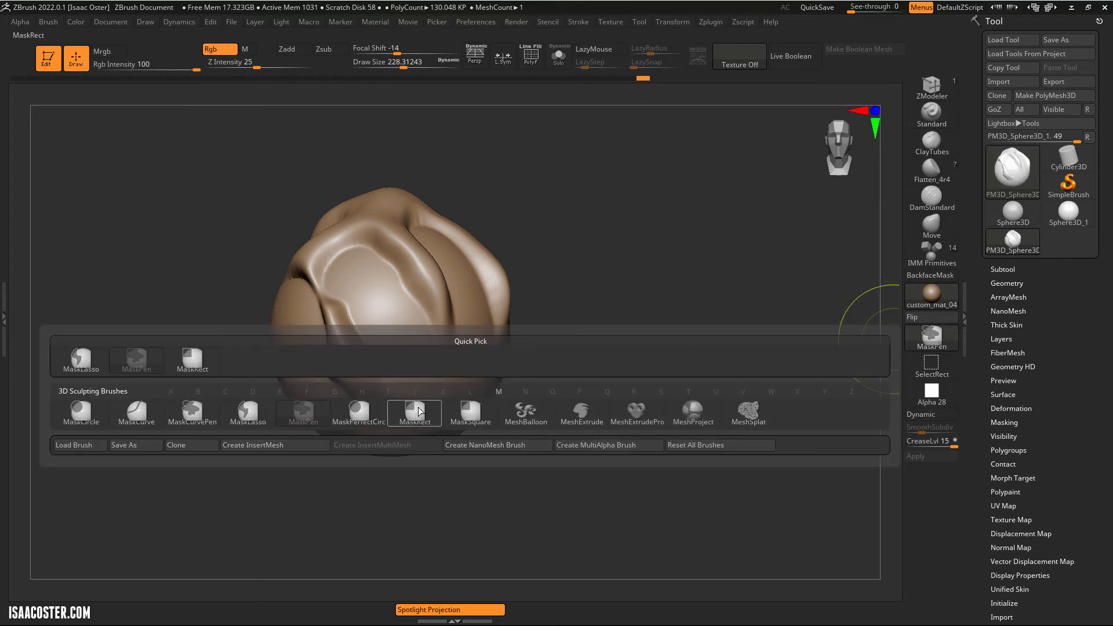
pyautogui.click(357, 413)
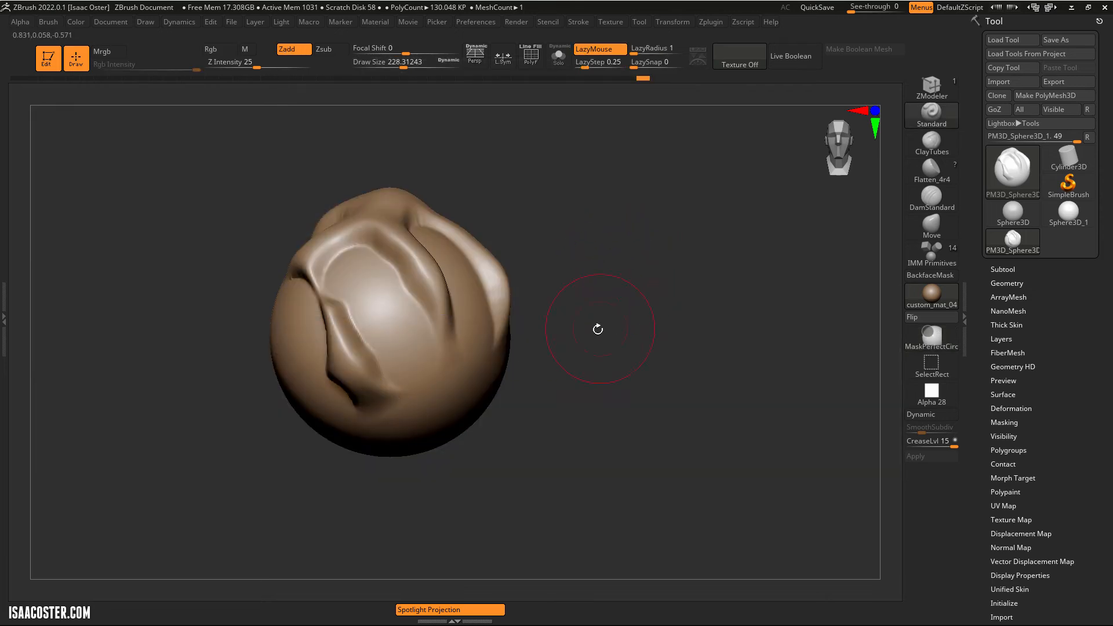
pyautogui.moveTo(637, 84); pyautogui.dragTo(448, 78)
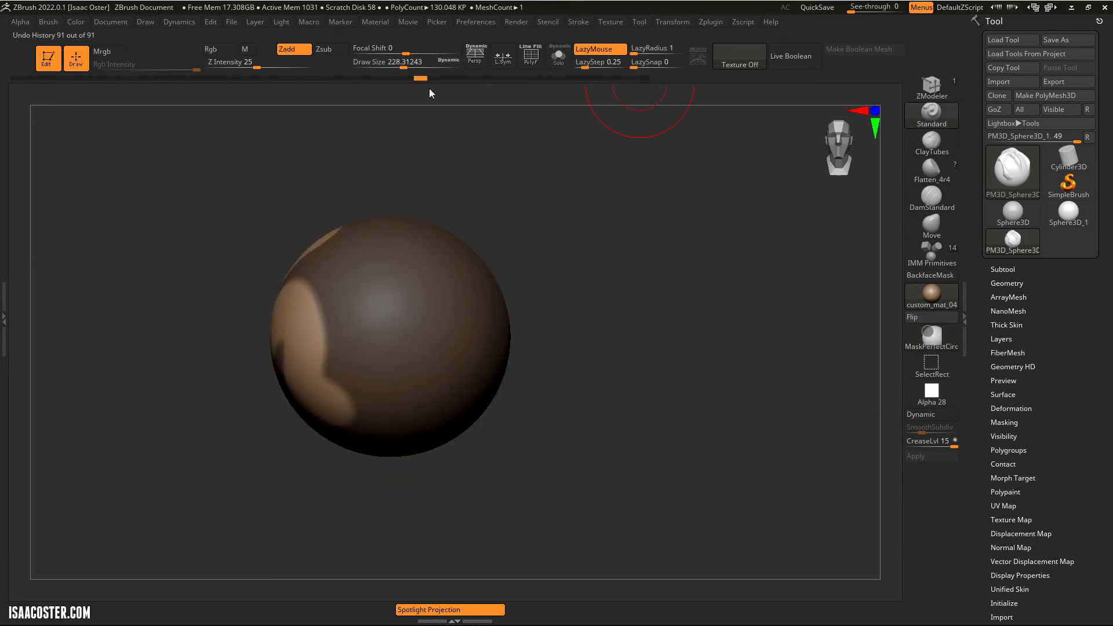
pyautogui.click(593, 286)
pyautogui.click(544, 407)
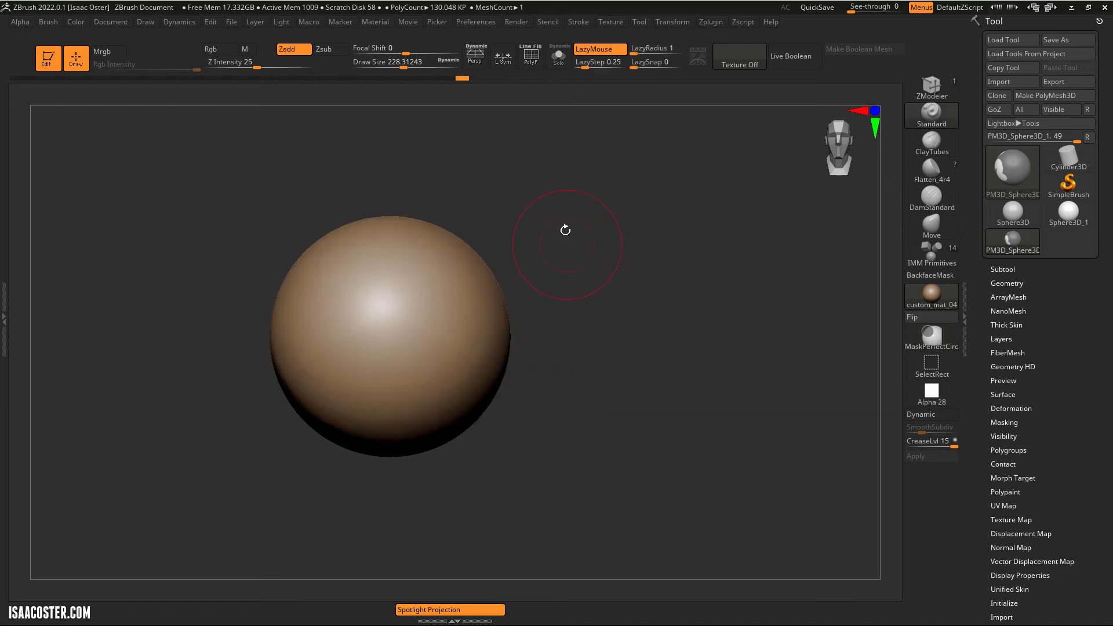
# Step: Mask a circular area over the sphere's upper right with MaskPerfectCircle and invert the mask
pyautogui.keyDown('ctrl'); pyautogui.moveTo(569, 166); pyautogui.dragTo(387, 362); pyautogui.keyUp('ctrl')
pyautogui.keyDown('ctrl'); pyautogui.click(599, 426); pyautogui.keyUp('ctrl')
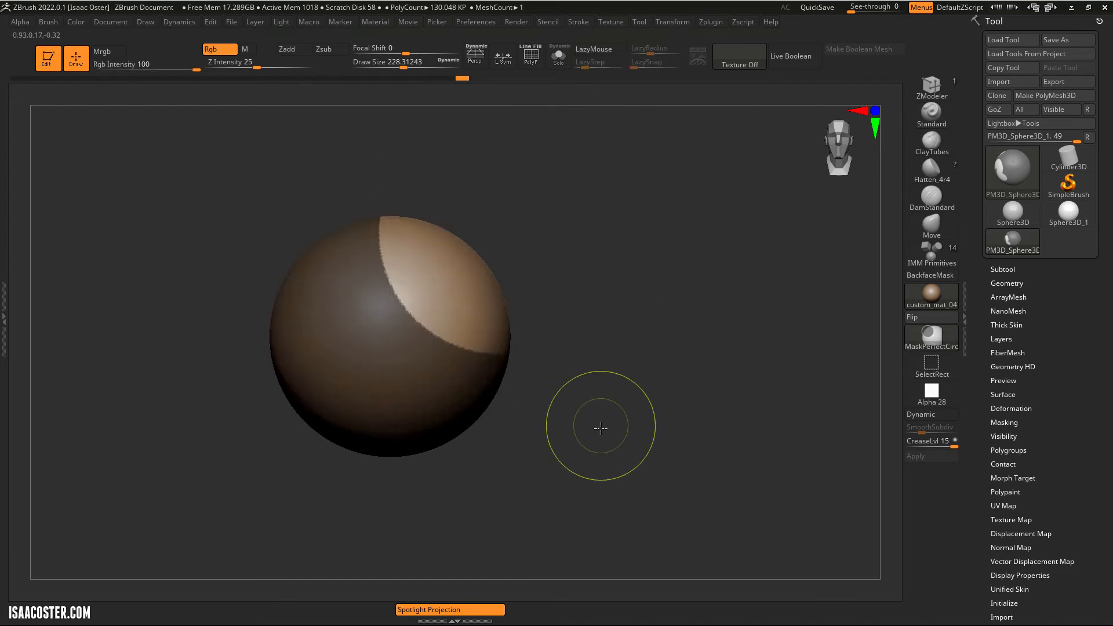
# Step: Invert the circular mask once more and switch the masking brush to MaskLasso
pyautogui.keyDown('ctrl'); pyautogui.click(598, 428); pyautogui.keyUp('ctrl')
pyautogui.keyDown('ctrl'); pyautogui.click(932, 335); pyautogui.keyUp('ctrl')
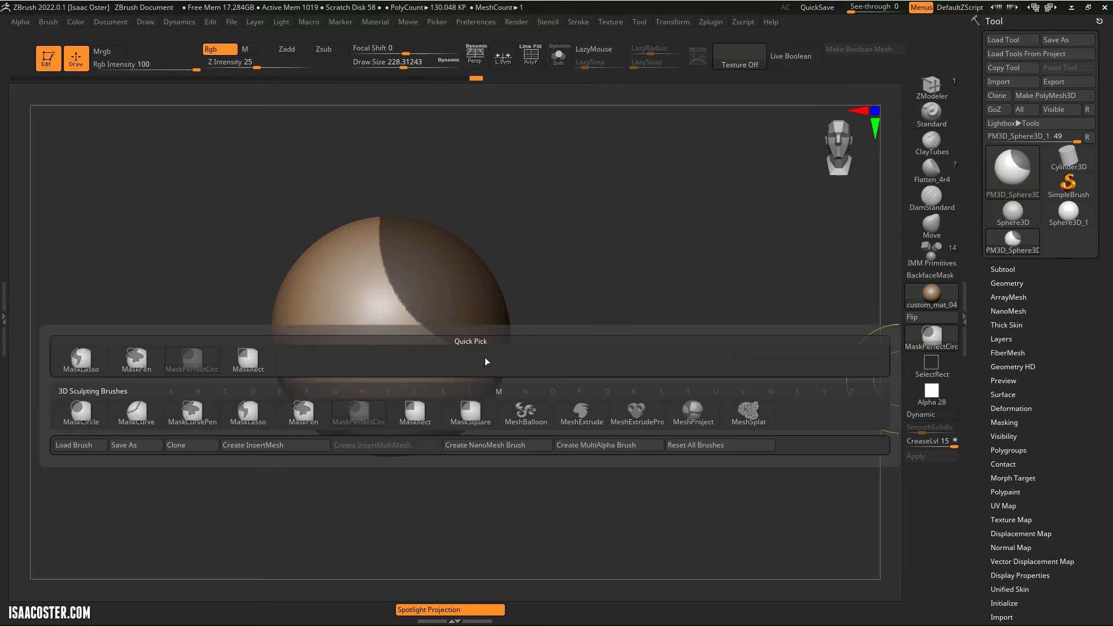
pyautogui.keyDown('ctrl'); pyautogui.click(249, 415); pyautogui.keyUp('ctrl')
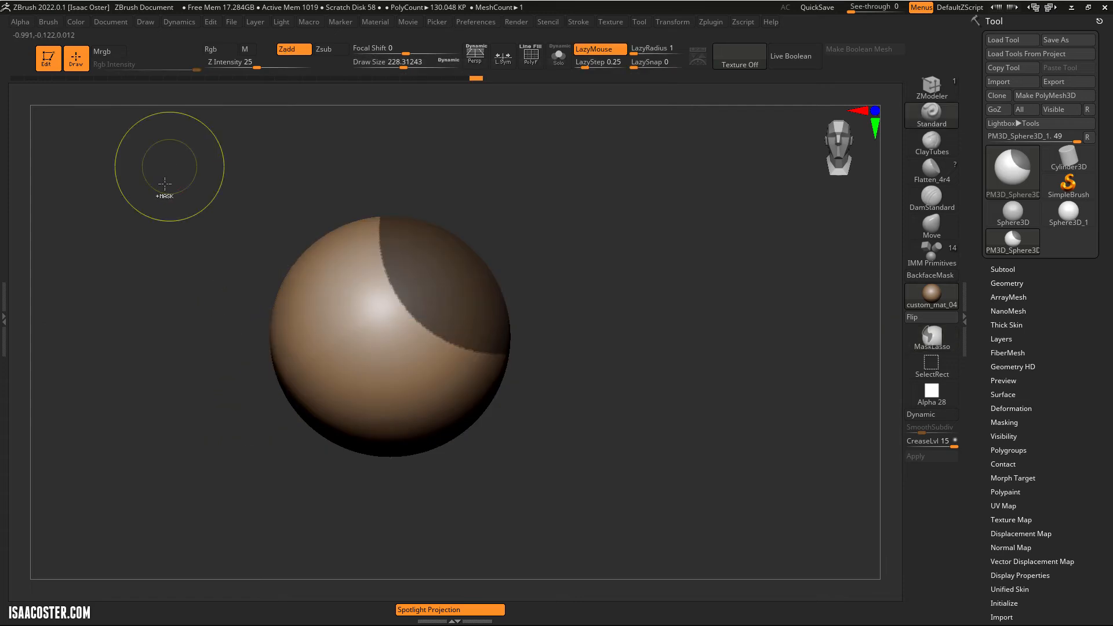
# Step: Clear the mask and draw freehand MaskLasso masks over the sphere's right side, clearing each one
pyautogui.keyDown('ctrl'); pyautogui.moveTo(169, 169); pyautogui.dragTo(230, 273); pyautogui.keyUp('ctrl')
pyautogui.moveTo(390, 145)
pyautogui.keyDown('alt'); pyautogui.mouseDown()
pyautogui.moveTo(301, 294)
pyautogui.moveTo(363, 195)
pyautogui.moveTo(413, 184)
pyautogui.mouseUp(); pyautogui.keyUp('alt')
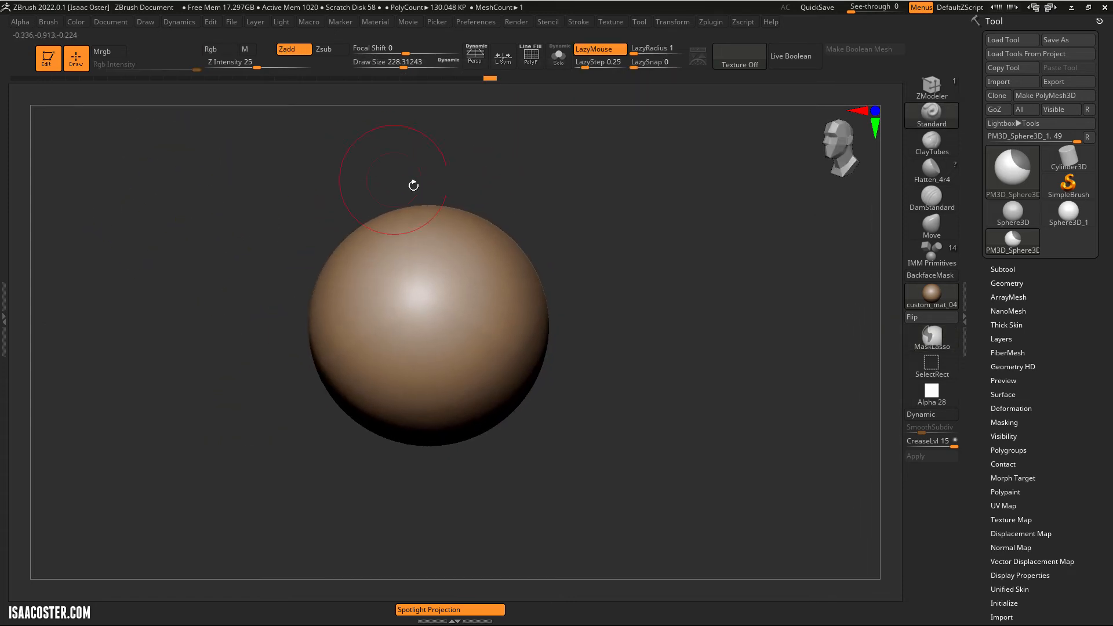
pyautogui.moveTo(459, 146)
pyautogui.keyDown('ctrl'); pyautogui.mouseDown()
pyautogui.moveTo(385, 229)
pyautogui.moveTo(492, 286)
pyautogui.moveTo(554, 441)
pyautogui.mouseUp(); pyautogui.keyUp('ctrl')
pyautogui.moveTo(712, 413); pyautogui.dragTo(715, 400)
pyautogui.keyDown('ctrl'); pyautogui.moveTo(715, 400); pyautogui.dragTo(638, 301); pyautogui.keyUp('ctrl')
pyautogui.moveTo(585, 191)
pyautogui.mouseDown()
pyautogui.moveTo(457, 221)
pyautogui.moveTo(542, 196)
pyautogui.moveTo(601, 231)
pyautogui.mouseUp()
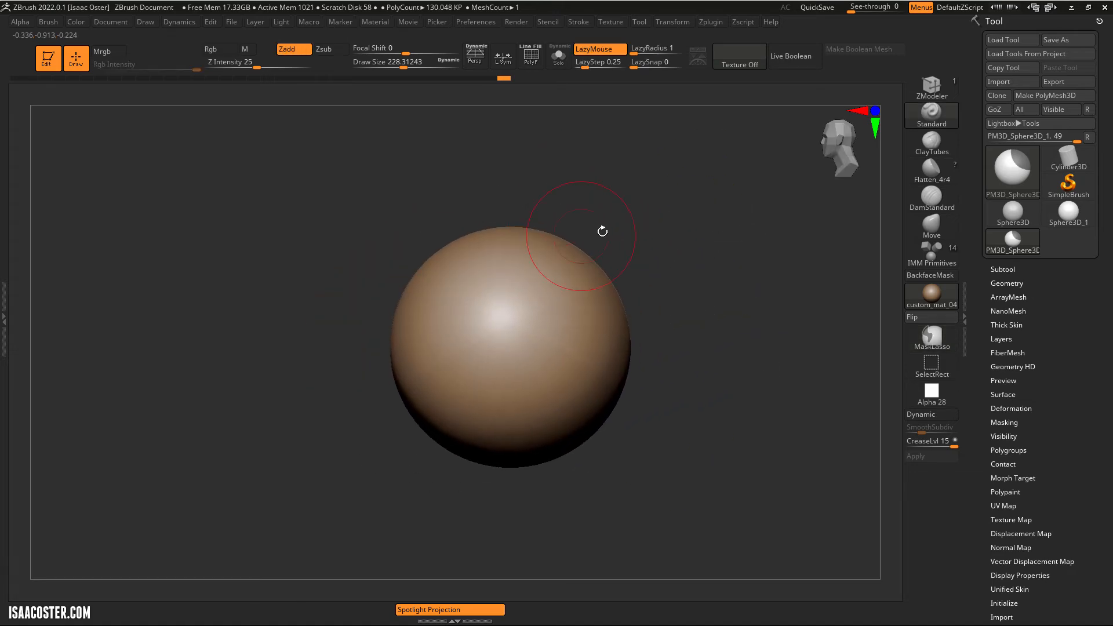
pyautogui.moveTo(653, 178)
pyautogui.keyDown('ctrl'); pyautogui.mouseDown()
pyautogui.moveTo(554, 207)
pyautogui.moveTo(547, 392)
pyautogui.moveTo(737, 234)
pyautogui.moveTo(684, 336)
pyautogui.moveTo(725, 311)
pyautogui.moveTo(693, 390)
pyautogui.moveTo(645, 294)
pyautogui.moveTo(619, 290)
pyautogui.mouseUp(); pyautogui.keyUp('ctrl')
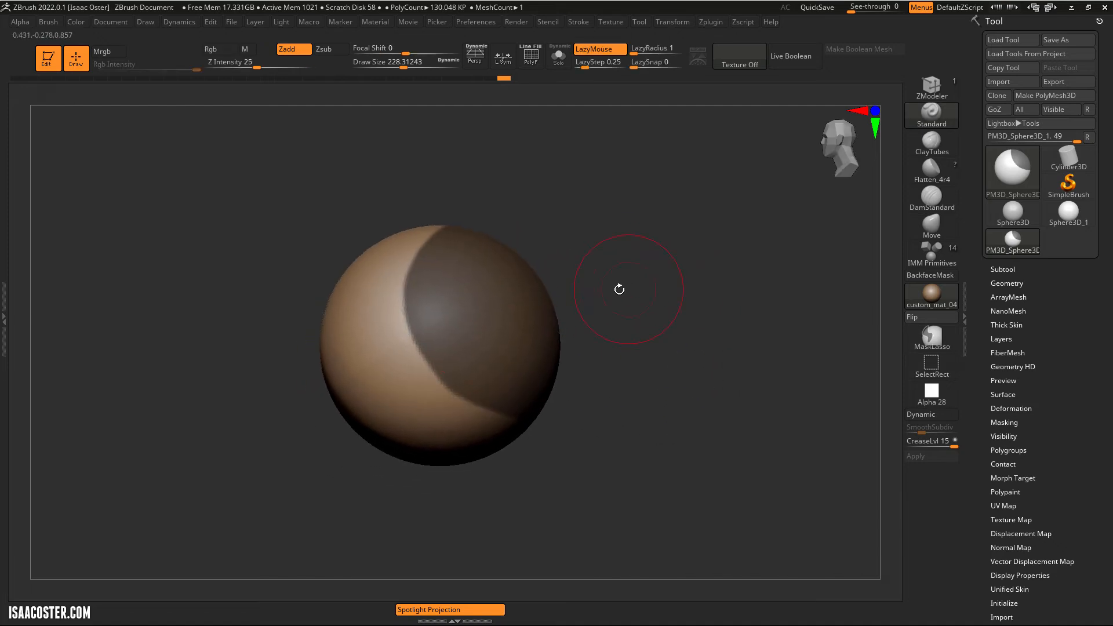
pyautogui.keyDown('ctrl'); pyautogui.moveTo(644, 332); pyautogui.dragTo(808, 318); pyautogui.keyUp('ctrl')
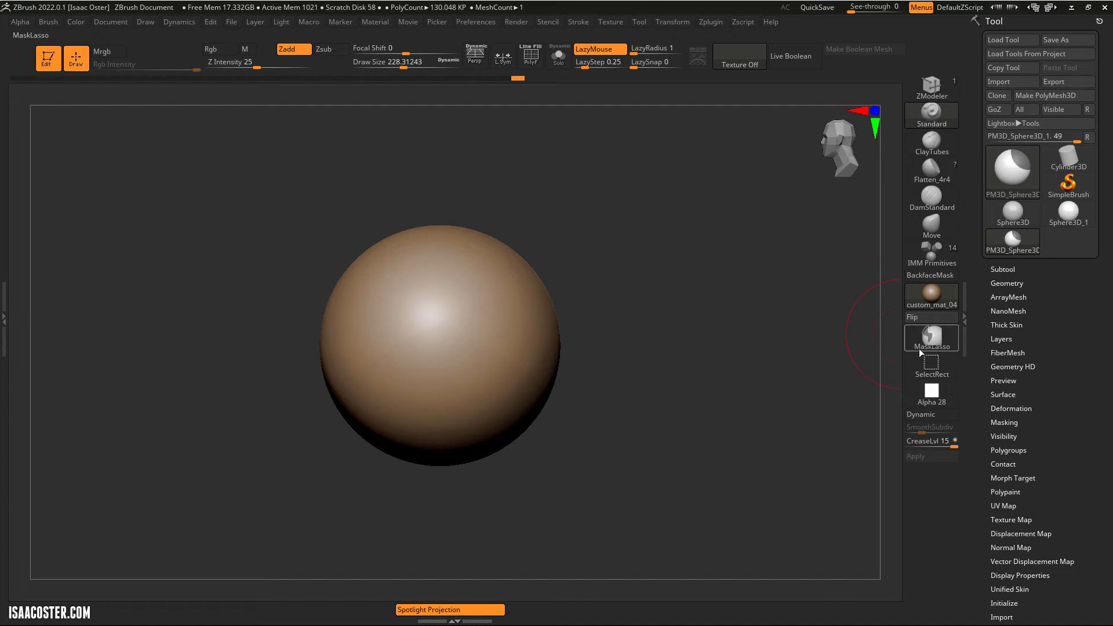
# Step: Switch the masking brush to MaskCurve
pyautogui.click(936, 339)
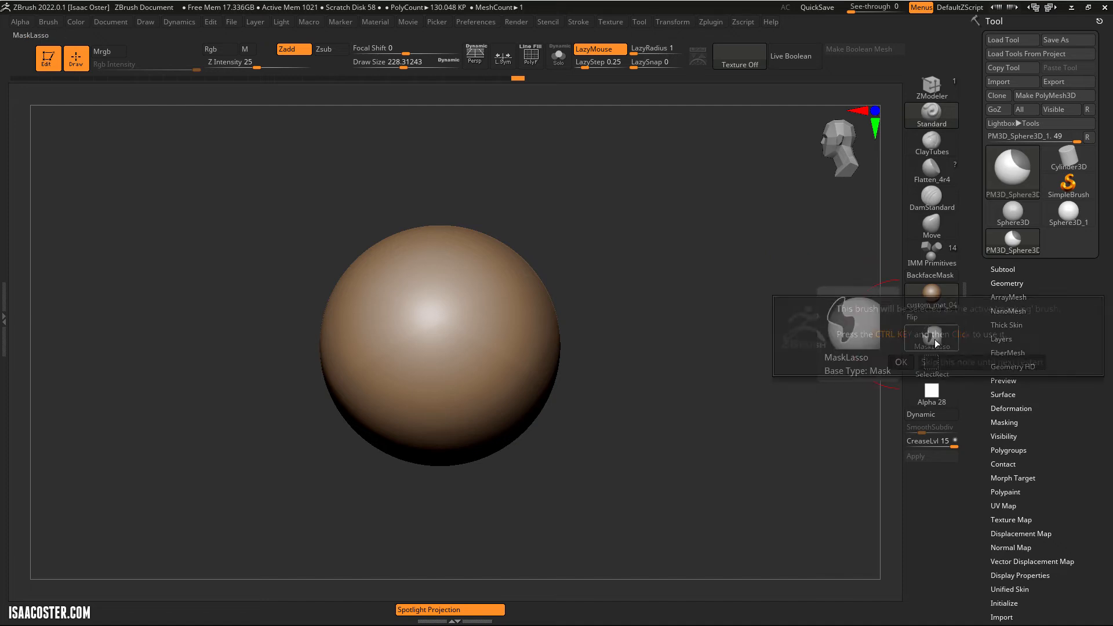
pyautogui.keyDown('ctrl'); pyautogui.click(934, 342); pyautogui.keyUp('ctrl')
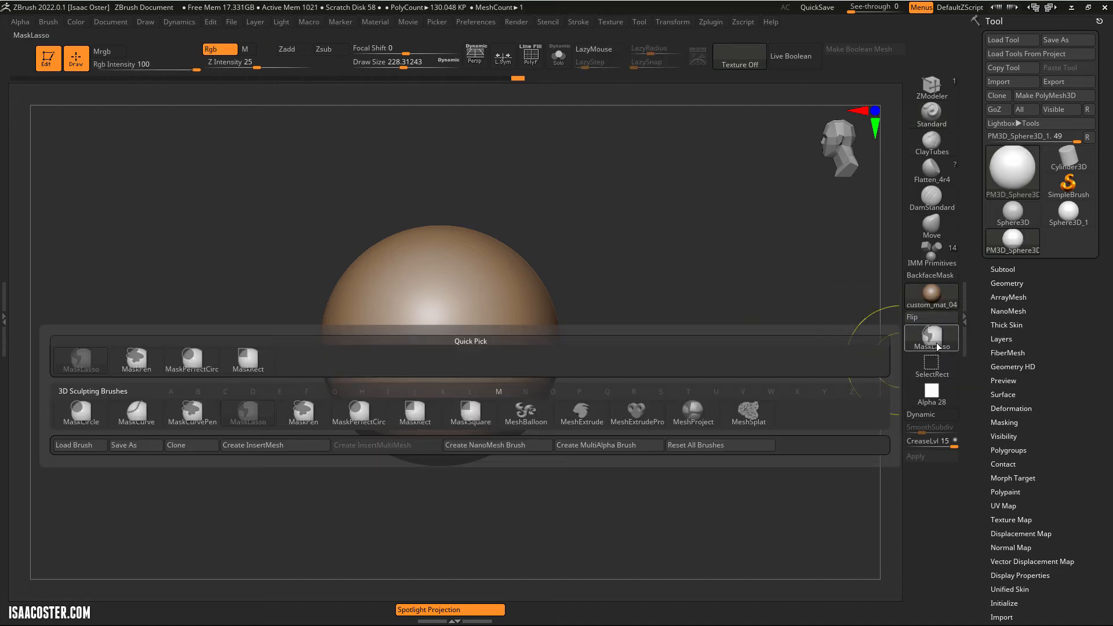
pyautogui.keyDown('ctrl'); pyautogui.click(931, 336); pyautogui.keyUp('ctrl')
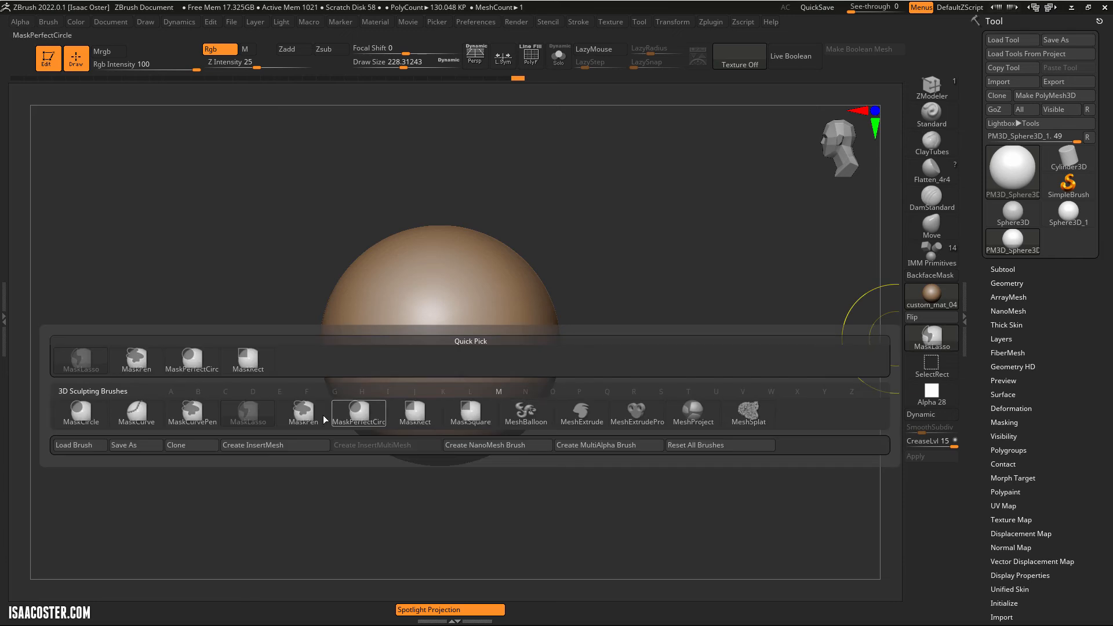
pyautogui.keyDown('ctrl'); pyautogui.click(127, 415); pyautogui.keyUp('ctrl')
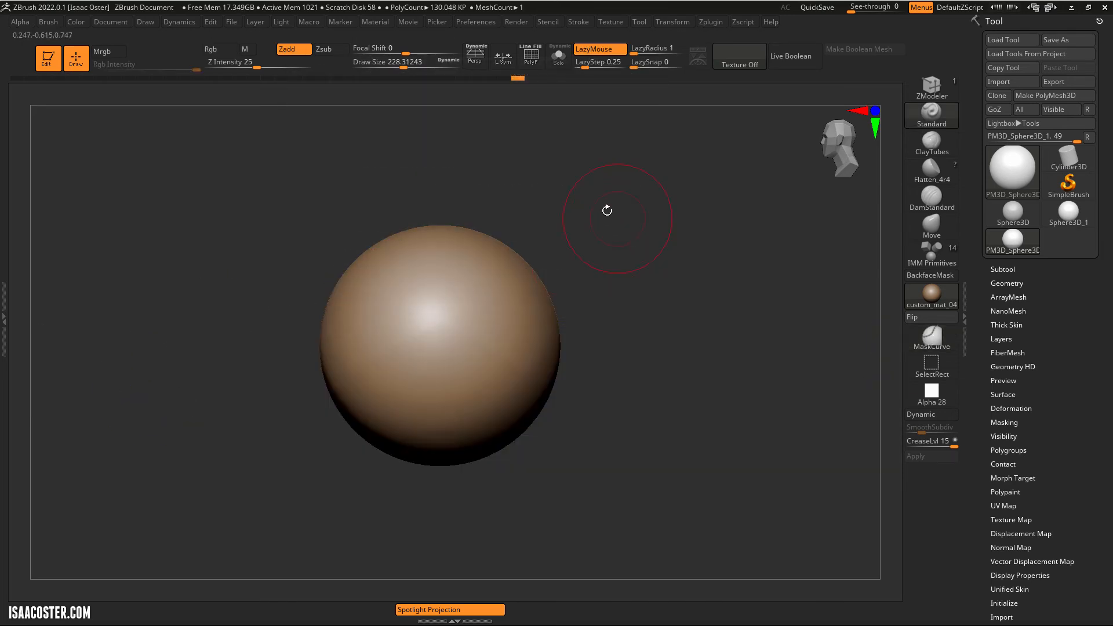
# Step: Mask the sphere's right side with a straight, slightly tilted MaskCurve line at an angle of about 170
pyautogui.keyDown('alt'); pyautogui.moveTo(606, 211); pyautogui.dragTo(217, 258); pyautogui.keyUp('alt')
pyautogui.keyDown('alt'); pyautogui.moveTo(244, 201); pyautogui.dragTo(222, 134); pyautogui.keyUp('alt')
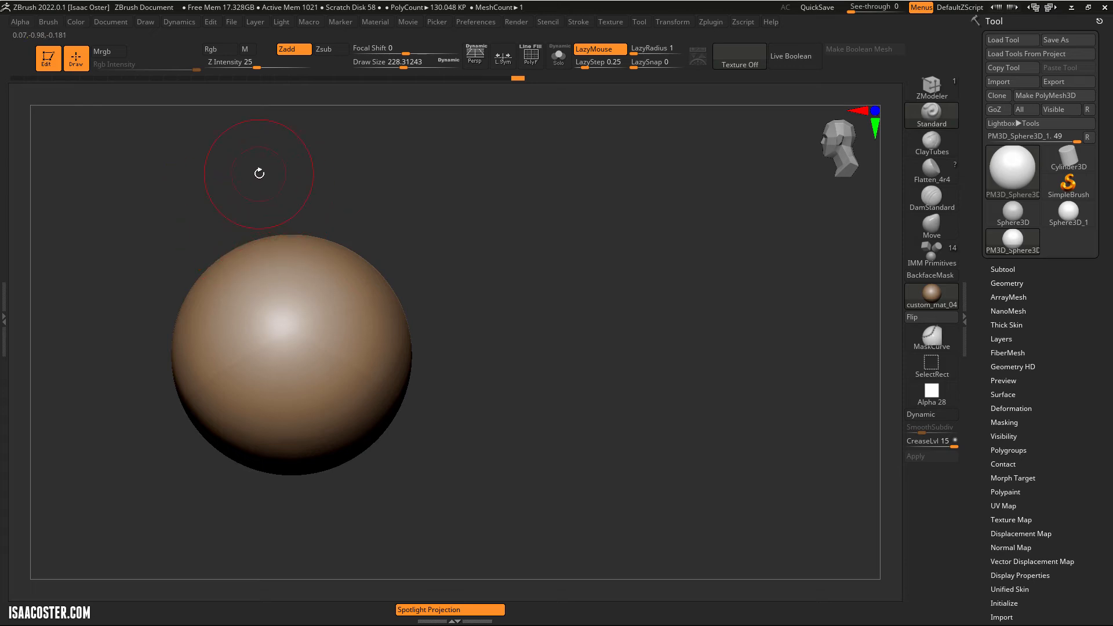
pyautogui.press('ctrl')
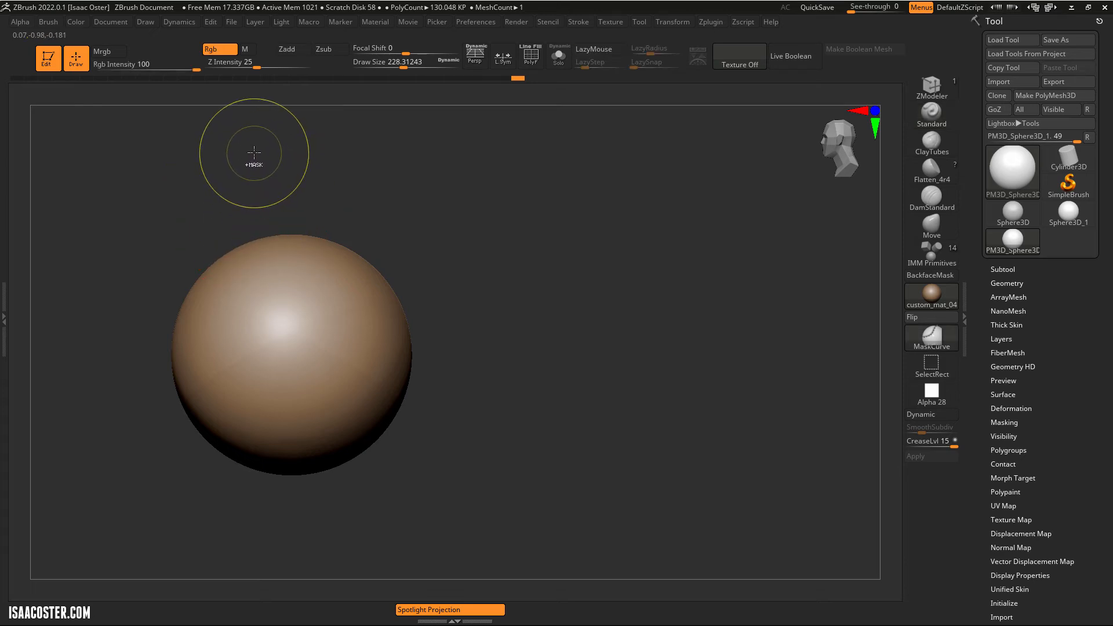
pyautogui.moveTo(342, 259); pyautogui.dragTo(330, 557)
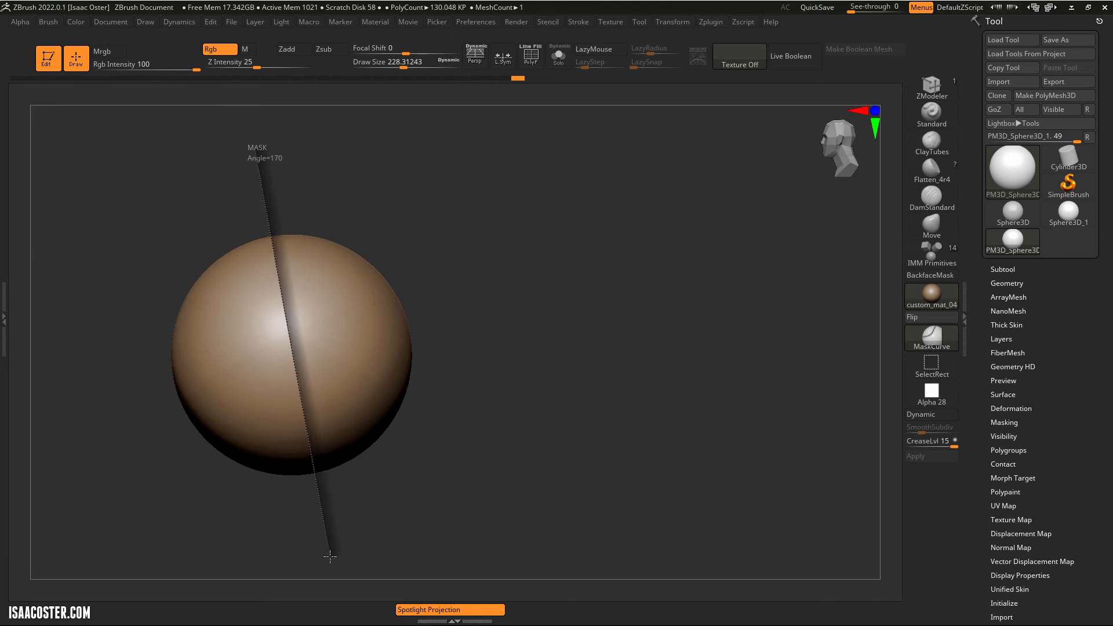
pyautogui.moveTo(473, 540); pyautogui.dragTo(475, 539)
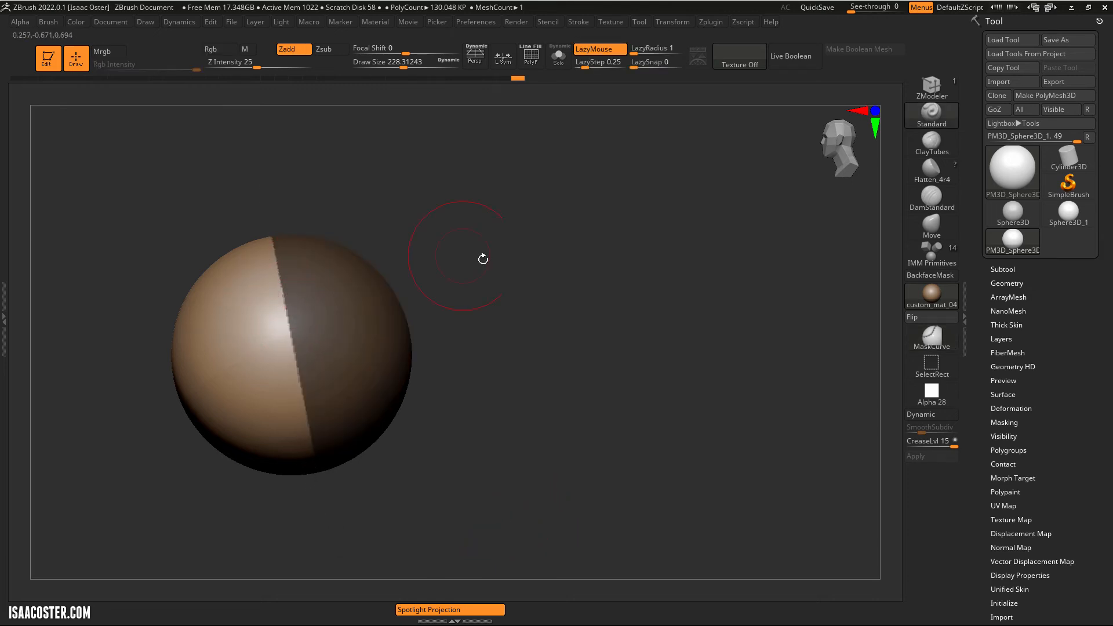
# Step: Clear the mask and mask the sphere's left half along an exactly vertical MaskCurve line
pyautogui.keyDown('ctrl'); pyautogui.click(376, 462); pyautogui.keyUp('ctrl')
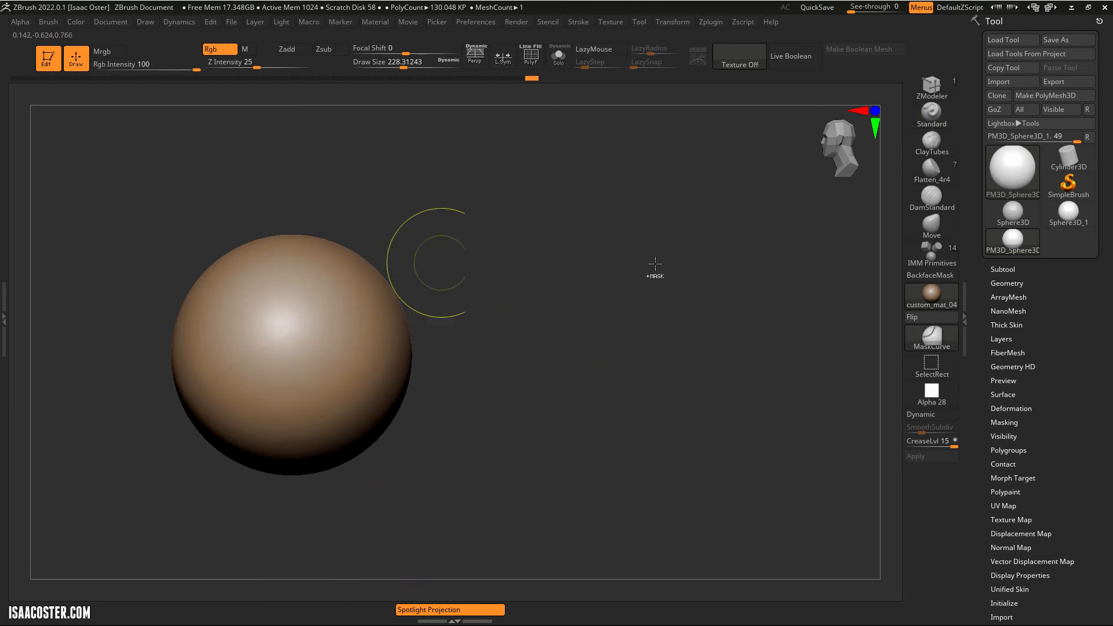
pyautogui.click(931, 336)
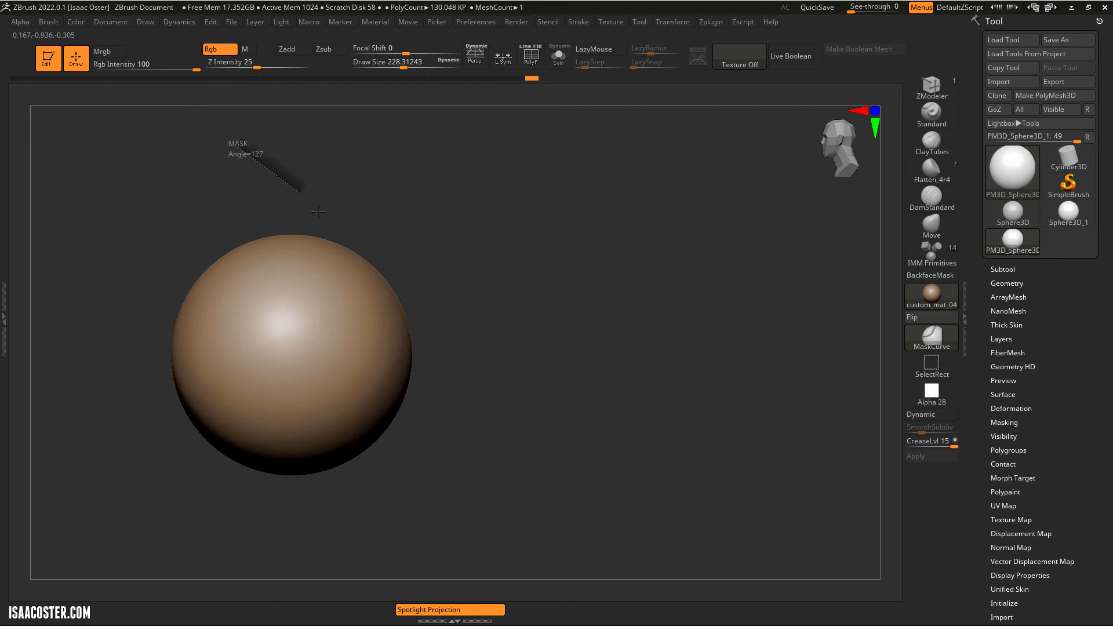
pyautogui.moveTo(318, 211)
pyautogui.keyDown('ctrl'); pyautogui.keyDown('shift'); pyautogui.mouseDown()
pyautogui.moveTo(242, 271)
pyautogui.moveTo(350, 324)
pyautogui.moveTo(272, 400)
pyautogui.moveTo(371, 486)
pyautogui.moveTo(339, 527)
pyautogui.moveTo(270, 480)
pyautogui.moveTo(308, 379)
pyautogui.moveTo(273, 476)
pyautogui.moveTo(387, 443)
pyautogui.moveTo(318, 542)
pyautogui.moveTo(426, 331)
pyautogui.moveTo(338, 521)
pyautogui.moveTo(149, 421)
pyautogui.moveTo(87, 504)
pyautogui.moveTo(376, 496)
pyautogui.moveTo(235, 535)
pyautogui.moveTo(406, 500)
pyautogui.moveTo(357, 510)
pyautogui.moveTo(363, 480)
pyautogui.moveTo(390, 534)
pyautogui.moveTo(276, 514)
pyautogui.moveTo(374, 506)
pyautogui.moveTo(348, 532)
pyautogui.moveTo(373, 517)
pyautogui.moveTo(301, 527)
pyautogui.moveTo(338, 525)
pyautogui.moveTo(311, 542)
pyautogui.moveTo(288, 529)
pyautogui.moveTo(393, 181)
pyautogui.moveTo(370, 504)
pyautogui.moveTo(273, 235)
pyautogui.moveTo(340, 279)
pyautogui.moveTo(323, 224)
pyautogui.moveTo(255, 231)
pyautogui.moveTo(296, 122)
pyautogui.moveTo(294, 137)
pyautogui.mouseUp(); pyautogui.keyUp('shift'); pyautogui.keyUp('ctrl')
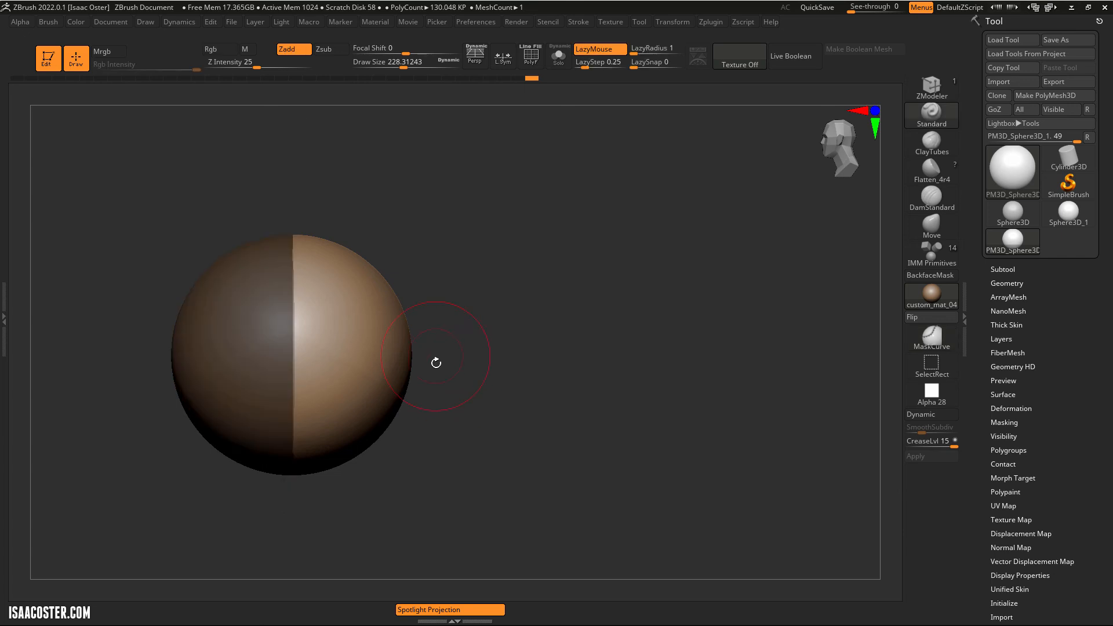
# Step: Clear the left-half mask and mask the sphere's right half along the same vertical line
pyautogui.keyDown('ctrl'); pyautogui.moveTo(493, 281); pyautogui.dragTo(534, 298); pyautogui.keyUp('ctrl')
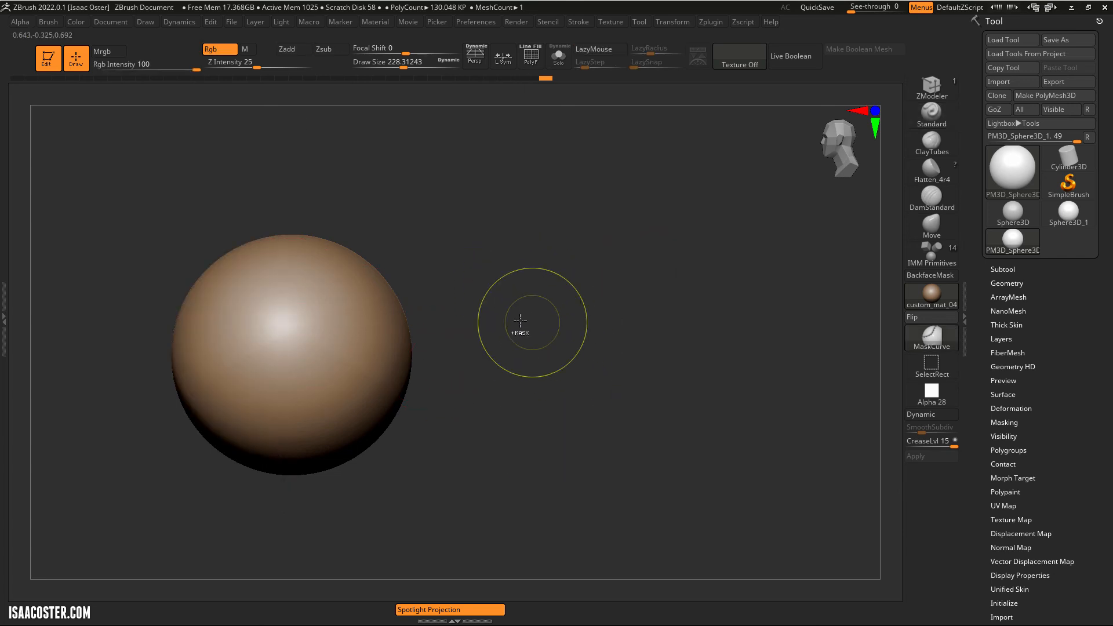
pyautogui.hotkey('ctrl', 'z')
pyautogui.keyDown('ctrl'); pyautogui.click(508, 272); pyautogui.keyUp('ctrl')
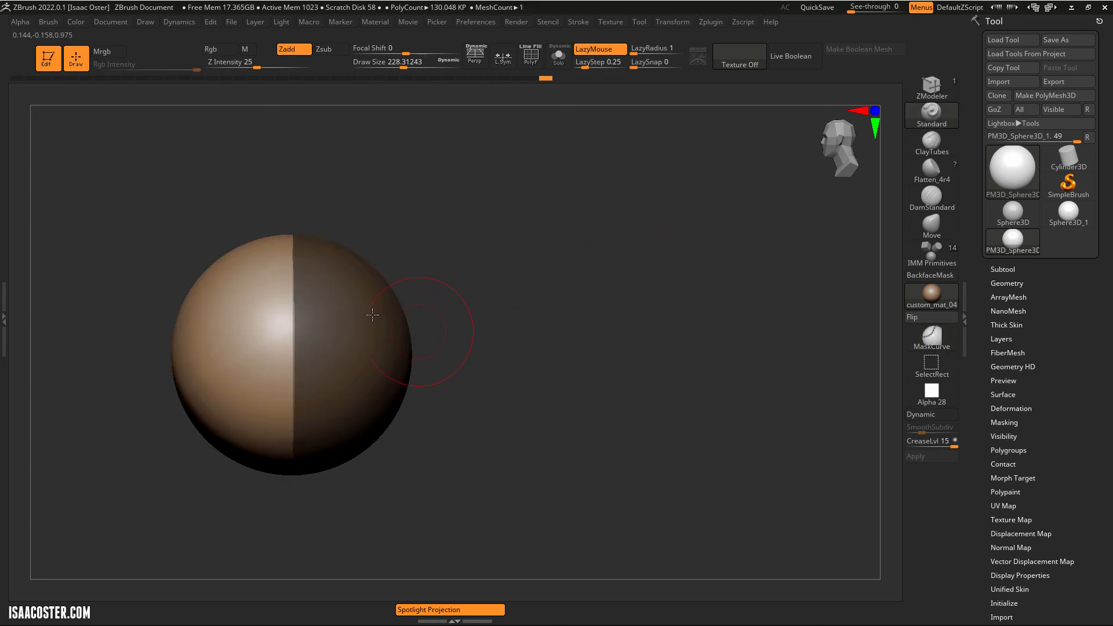
# Step: Clear the mask by drawing a MaskCurve line beside the sphere, and invert the empty mask on and back off
pyautogui.press('ctrl')
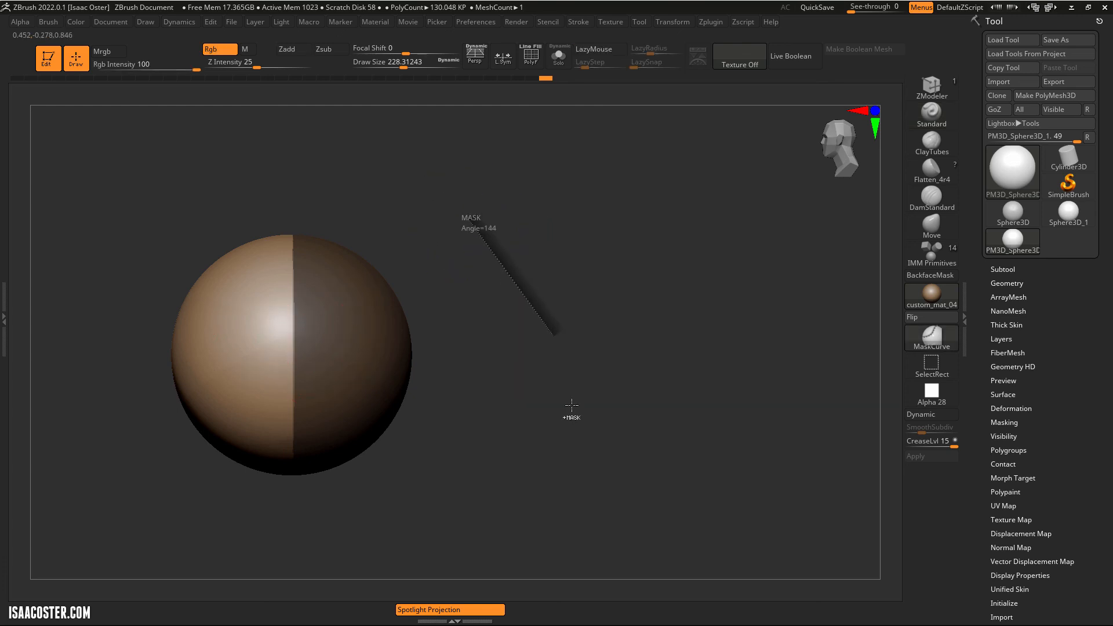
pyautogui.keyDown('ctrl'); pyautogui.moveTo(571, 406); pyautogui.dragTo(572, 406); pyautogui.keyUp('ctrl')
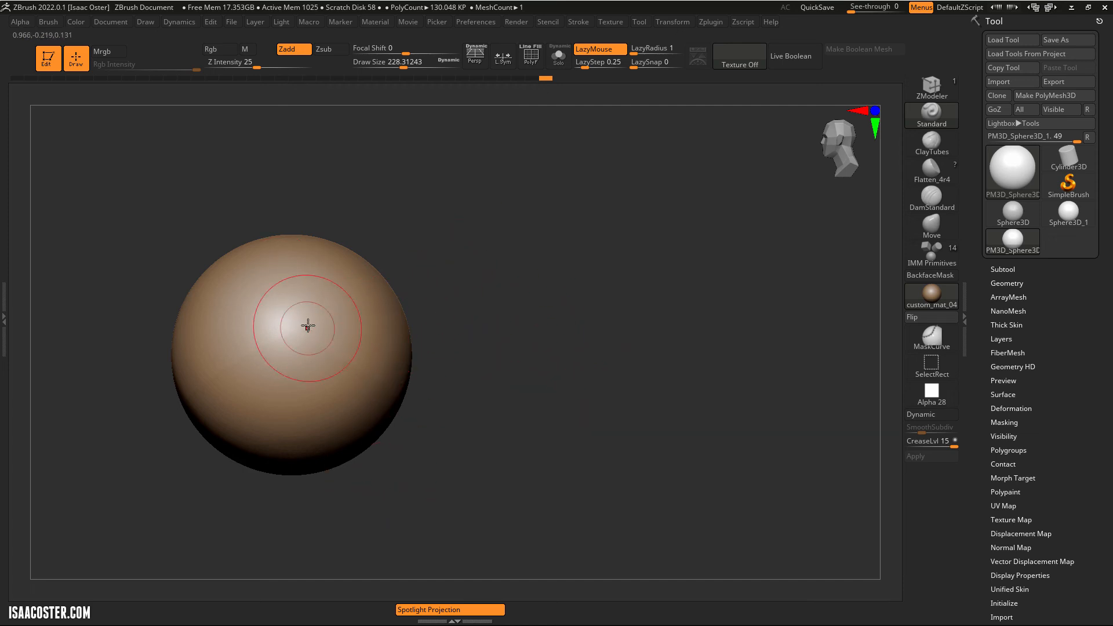
pyautogui.keyDown('ctrl'); pyautogui.click(535, 450); pyautogui.keyUp('ctrl')
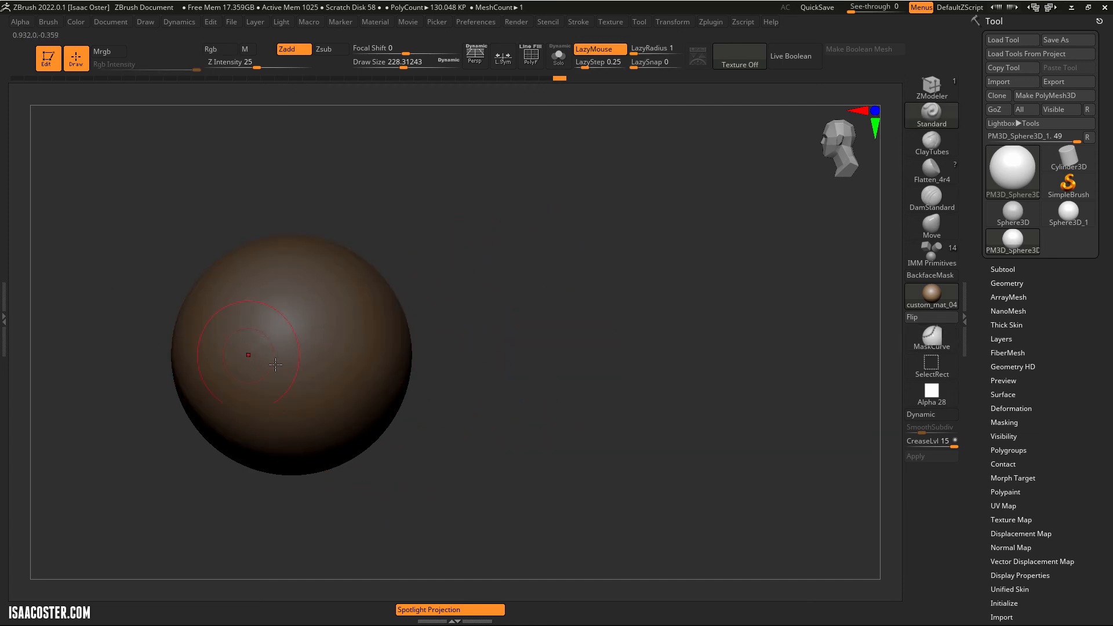
pyautogui.keyDown('ctrl'); pyautogui.click(481, 354); pyautogui.keyUp('ctrl')
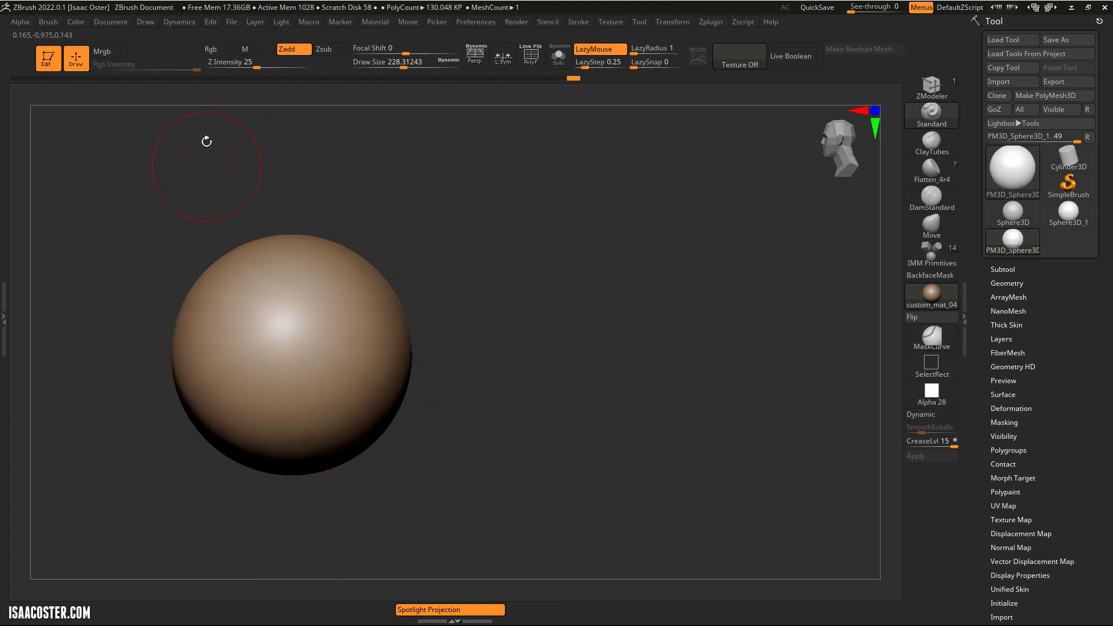
# Step: Mask the sphere's right side along a smoothly bent MaskCurve line
pyautogui.keyDown('ctrl'); pyautogui.keyDown('shift'); pyautogui.moveTo(219, 148); pyautogui.dragTo(304, 451); pyautogui.keyUp('shift'); pyautogui.keyUp('ctrl')
pyautogui.keyDown('ctrl'); pyautogui.keyDown('shift'); pyautogui.moveTo(270, 348); pyautogui.dragTo(249, 357); pyautogui.keyUp('shift'); pyautogui.keyUp('ctrl')
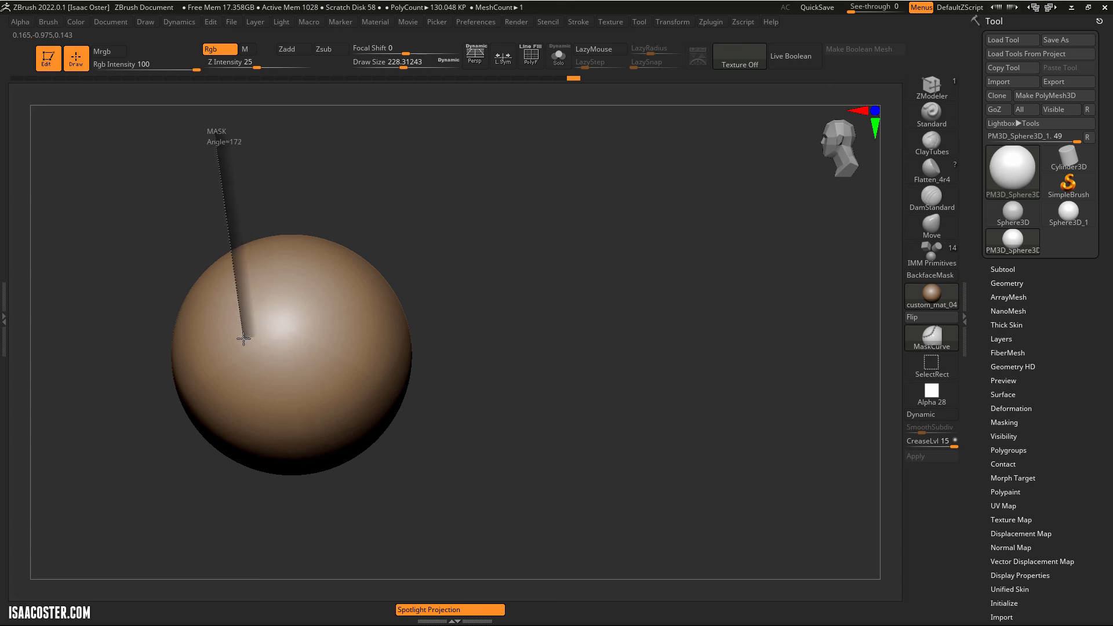
pyautogui.moveTo(246, 341)
pyautogui.keyDown('ctrl'); pyautogui.keyDown('shift'); pyautogui.mouseDown()
pyautogui.moveTo(391, 499)
pyautogui.moveTo(529, 496)
pyautogui.moveTo(375, 522)
pyautogui.moveTo(386, 501)
pyautogui.moveTo(476, 539)
pyautogui.moveTo(396, 546)
pyautogui.moveTo(434, 557)
pyautogui.moveTo(487, 542)
pyautogui.moveTo(441, 558)
pyautogui.mouseUp(); pyautogui.keyUp('shift'); pyautogui.keyUp('ctrl')
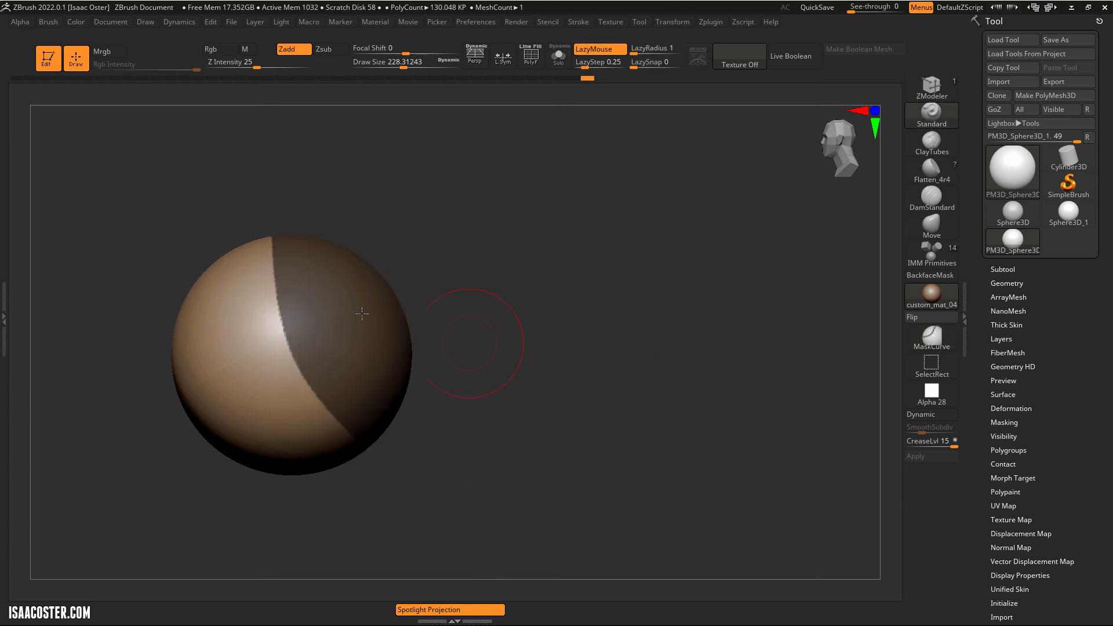
# Step: Try masking the sphere's top along a smooth MaskCurve bend, and undo that mask
pyautogui.press('ctrl')
pyautogui.moveTo(235, 173)
pyautogui.keyDown('ctrl'); pyautogui.mouseDown()
pyautogui.moveTo(260, 298)
pyautogui.moveTo(372, 279)
pyautogui.mouseUp(); pyautogui.keyUp('ctrl')
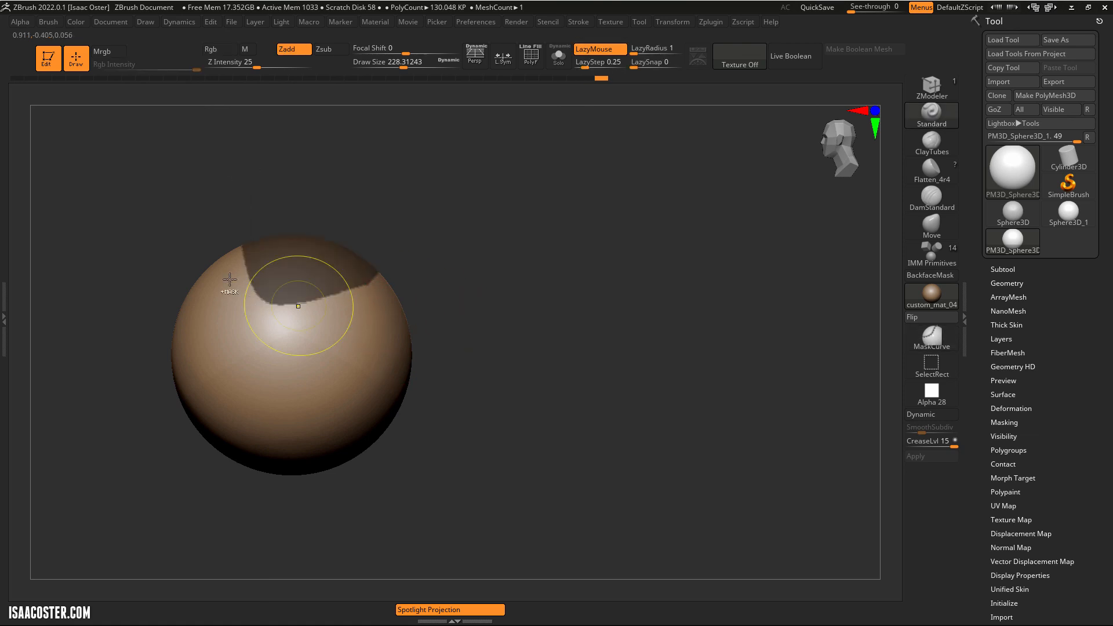
pyautogui.hotkey('ctrl', 'z')
# Step: Mask the sphere's upper right along a sharp-cornered MaskCurve line and clear the mask
pyautogui.moveTo(204, 172)
pyautogui.keyDown('ctrl'); pyautogui.mouseDown()
pyautogui.moveTo(258, 341)
pyautogui.moveTo(276, 319)
pyautogui.moveTo(544, 327)
pyautogui.mouseUp(); pyautogui.keyUp('ctrl')
pyautogui.keyDown('ctrl'); pyautogui.moveTo(502, 586); pyautogui.dragTo(501, 586); pyautogui.keyUp('ctrl')
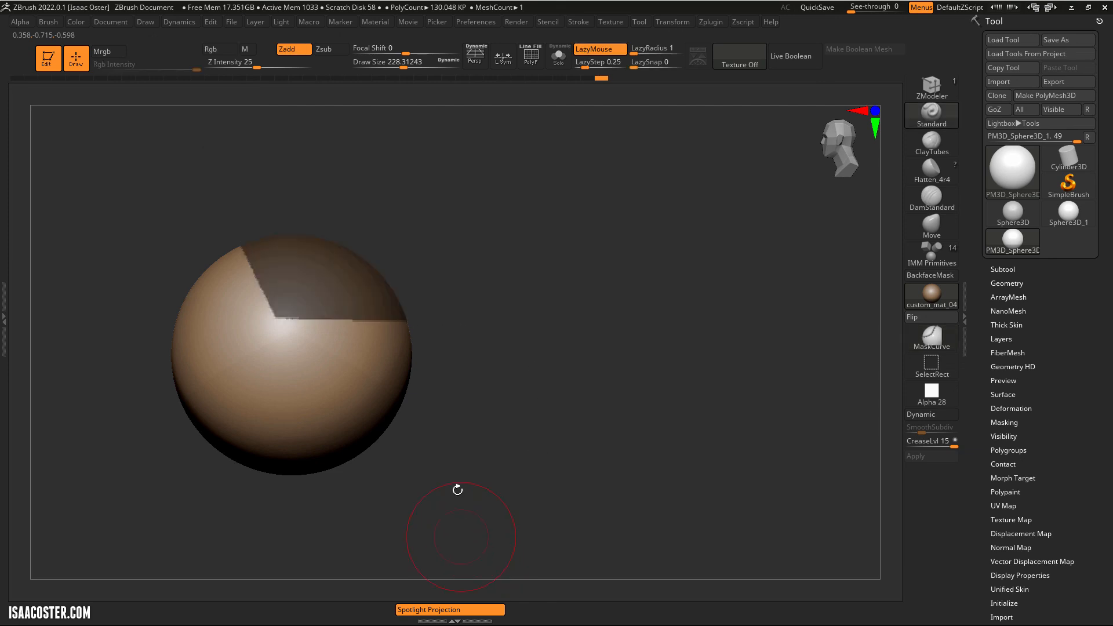
pyautogui.moveTo(466, 305); pyautogui.dragTo(428, 360)
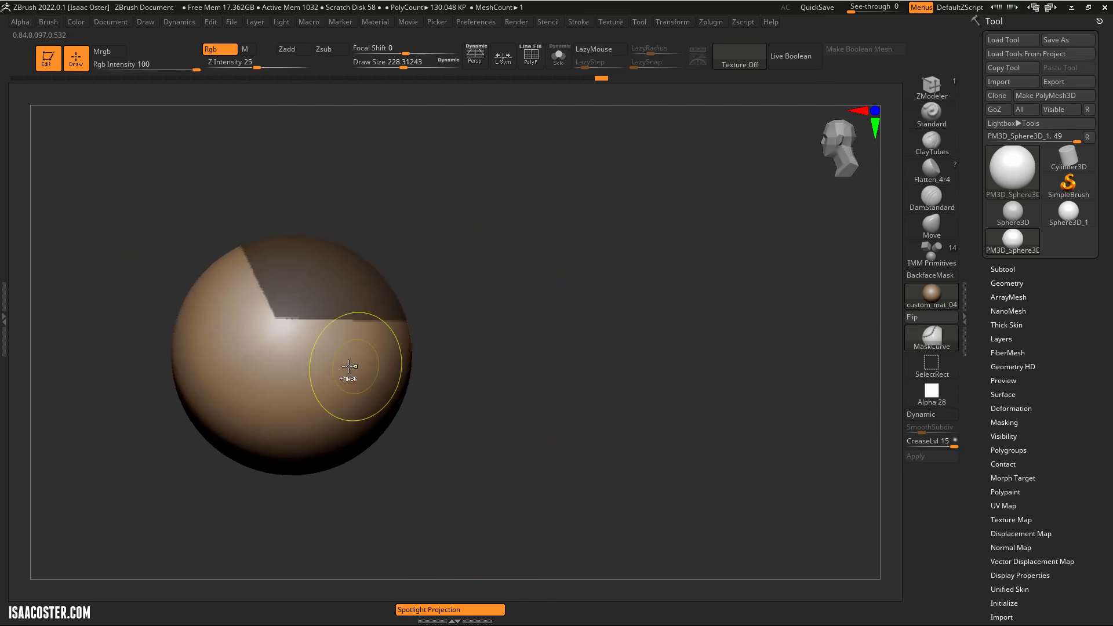
pyautogui.keyDown('ctrl'); pyautogui.click(537, 327); pyautogui.keyUp('ctrl')
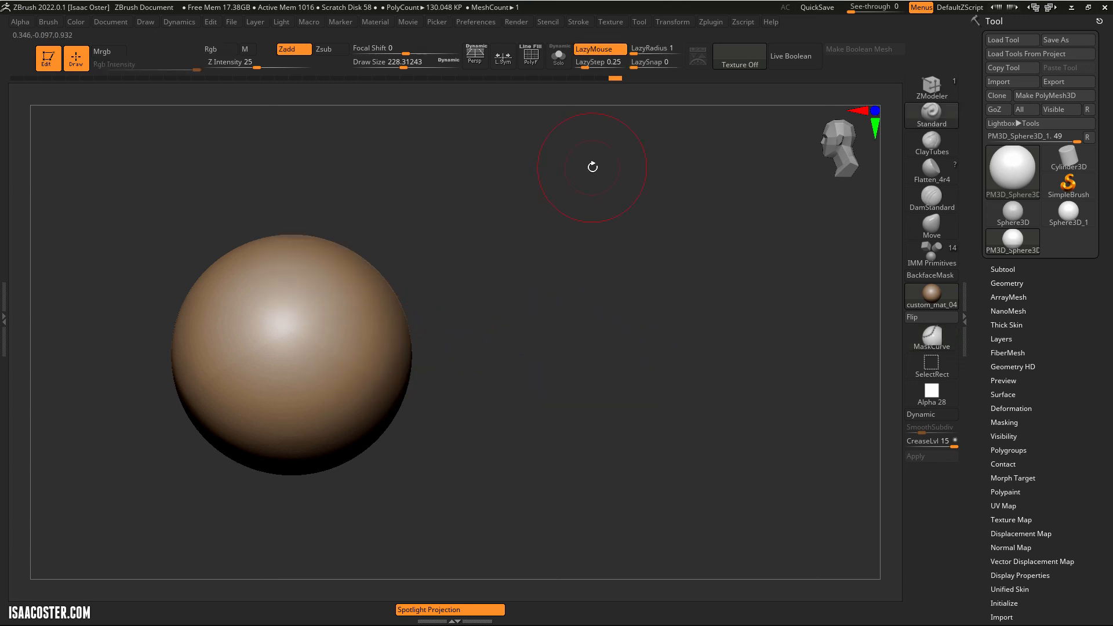
# Step: Show the sphere's PolyFrame wireframe to examine its topology, and hide it again
pyautogui.hotkey('shift', 'f')
pyautogui.press('ctrl')
pyautogui.keyDown('ctrl'); pyautogui.click(928, 335); pyautogui.keyUp('ctrl')
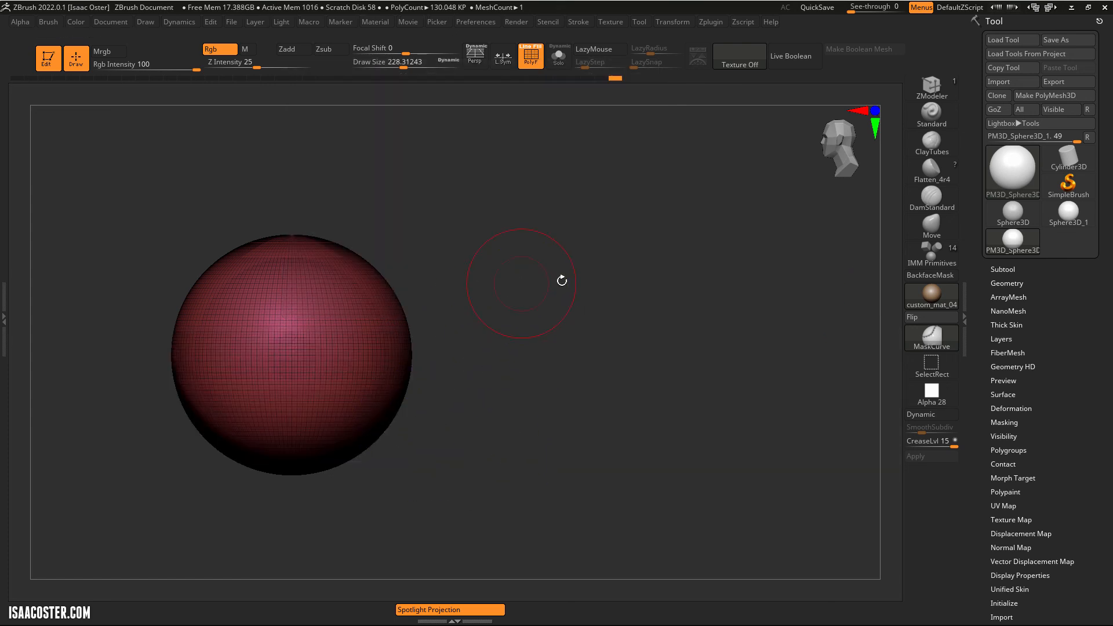
pyautogui.moveTo(559, 278)
pyautogui.keyDown('alt'); pyautogui.mouseDown()
pyautogui.moveTo(639, 278)
pyautogui.moveTo(633, 305)
pyautogui.mouseUp(); pyautogui.keyUp('alt')
pyautogui.hotkey('shift', 'f')
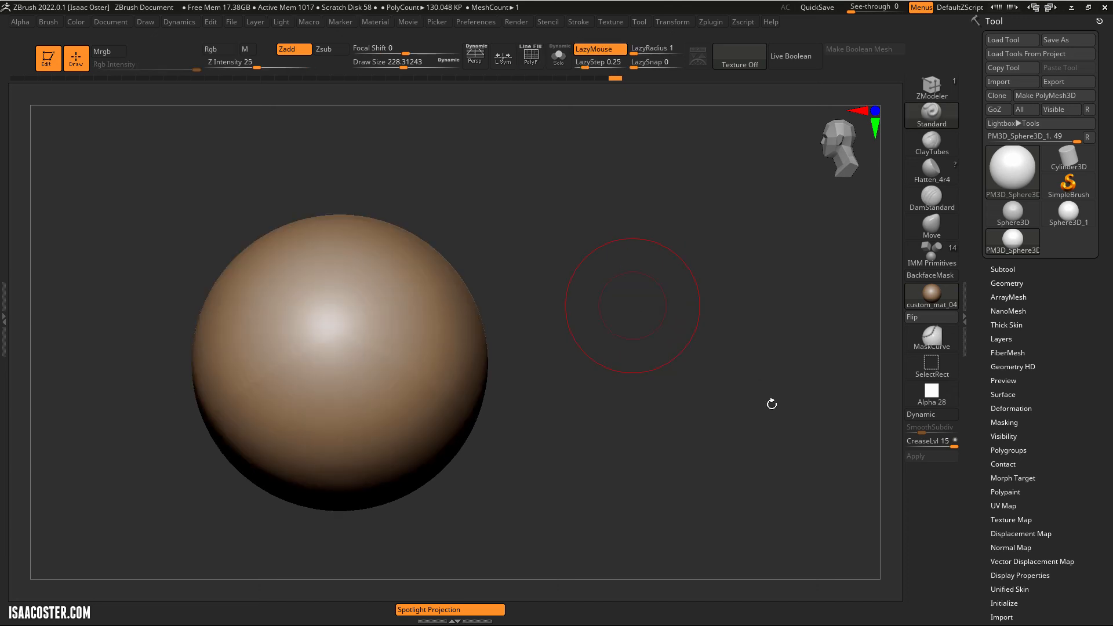
pyautogui.click(914, 327)
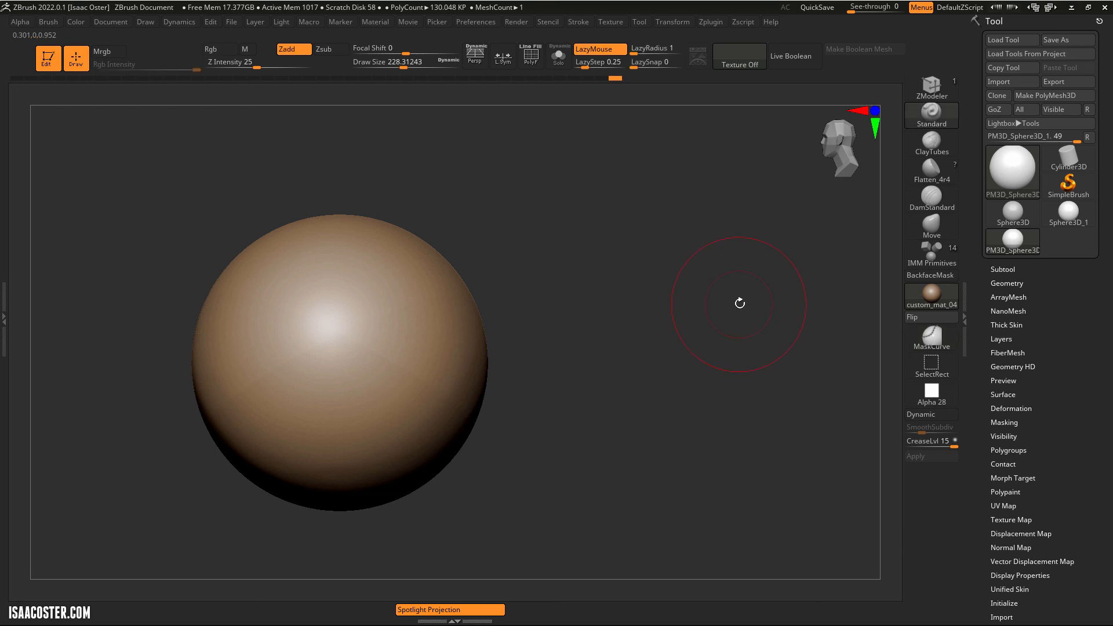
pyautogui.keyDown('alt'); pyautogui.moveTo(626, 320); pyautogui.dragTo(694, 306); pyautogui.keyUp('alt')
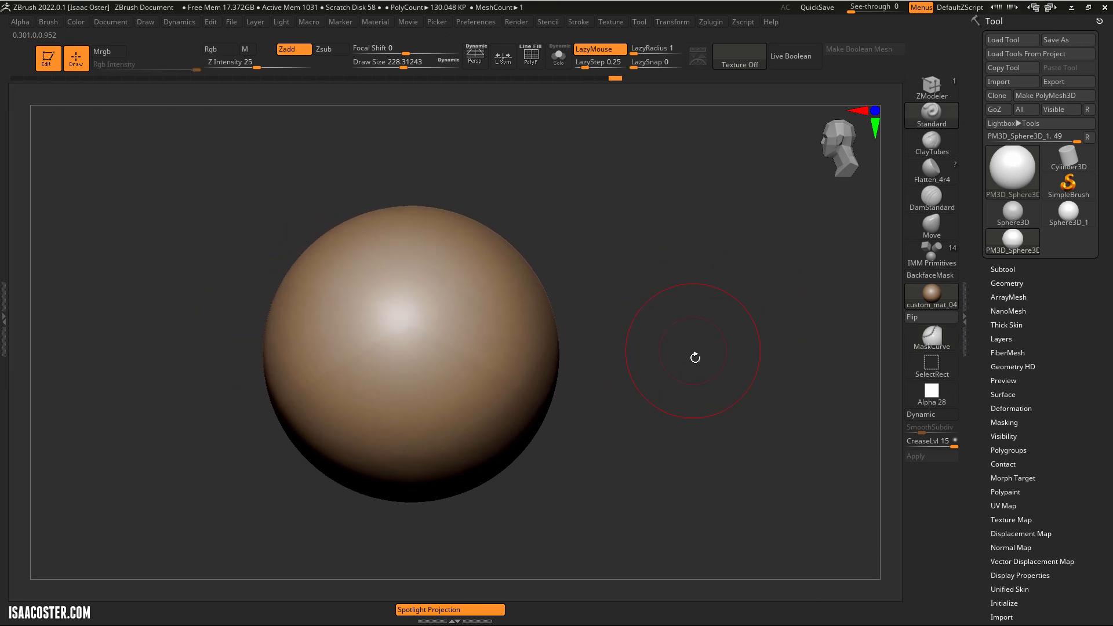